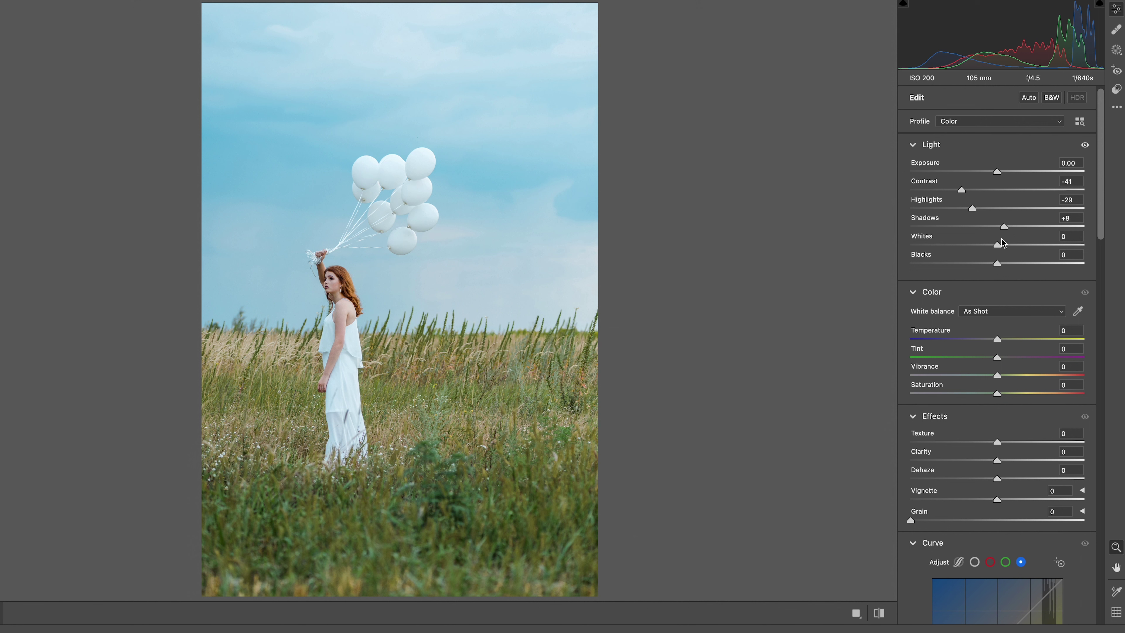
- Set Whites to +50 and Blacks to +45, plus Temperature +4, Tint +1, Vibrance +21 and Saturation -10
{"action": "left_click_drag", "start_coordinate": [997, 245], "coordinate": [1037, 263]}
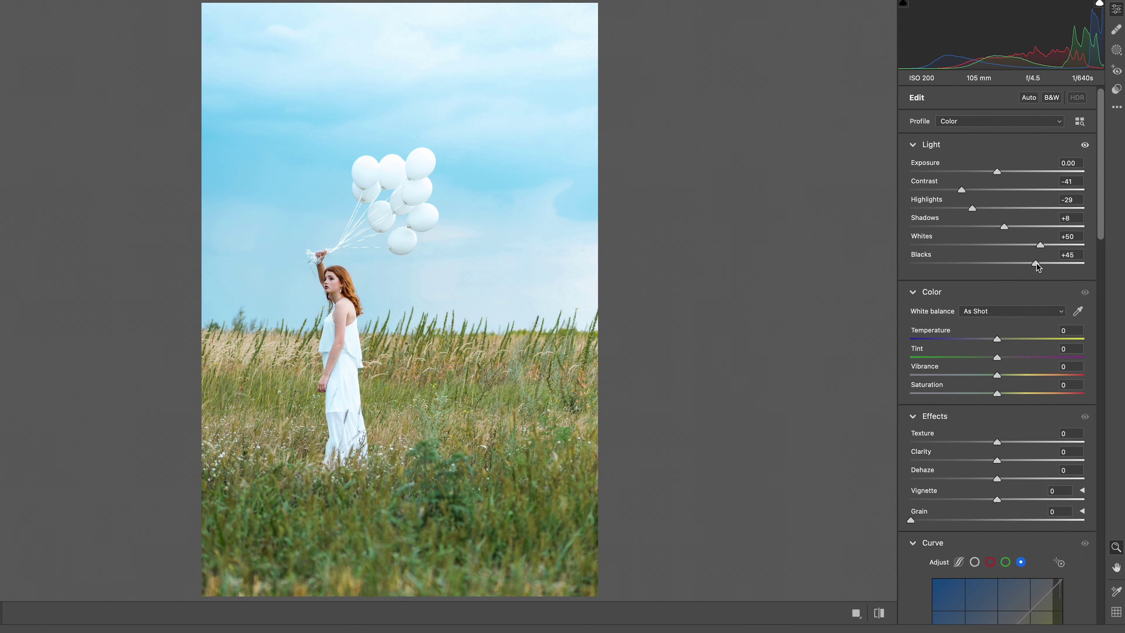
{"action": "scroll", "coordinate": [1006, 355], "scroll_direction": "down", "scroll_amount": 3}
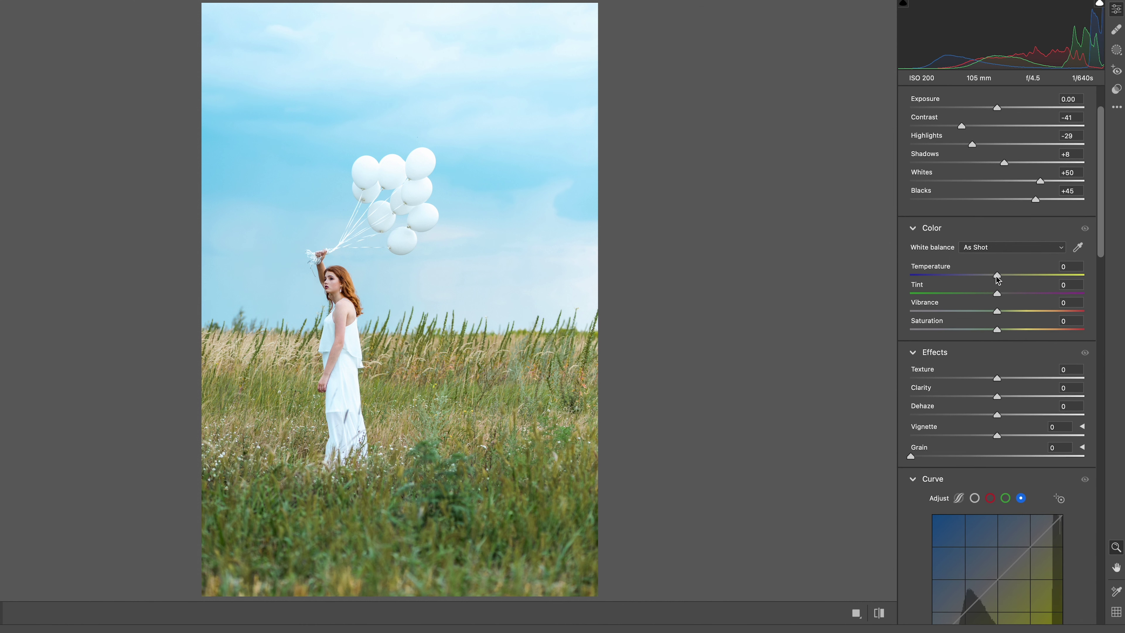
{"action": "left_click_drag", "start_coordinate": [996, 275], "coordinate": [998, 319]}
- Set Texture to +10, and try negative Clarity and Dehaze values before resetting both to 0
{"action": "scroll", "coordinate": [990, 335], "scroll_direction": "down", "scroll_amount": 3}
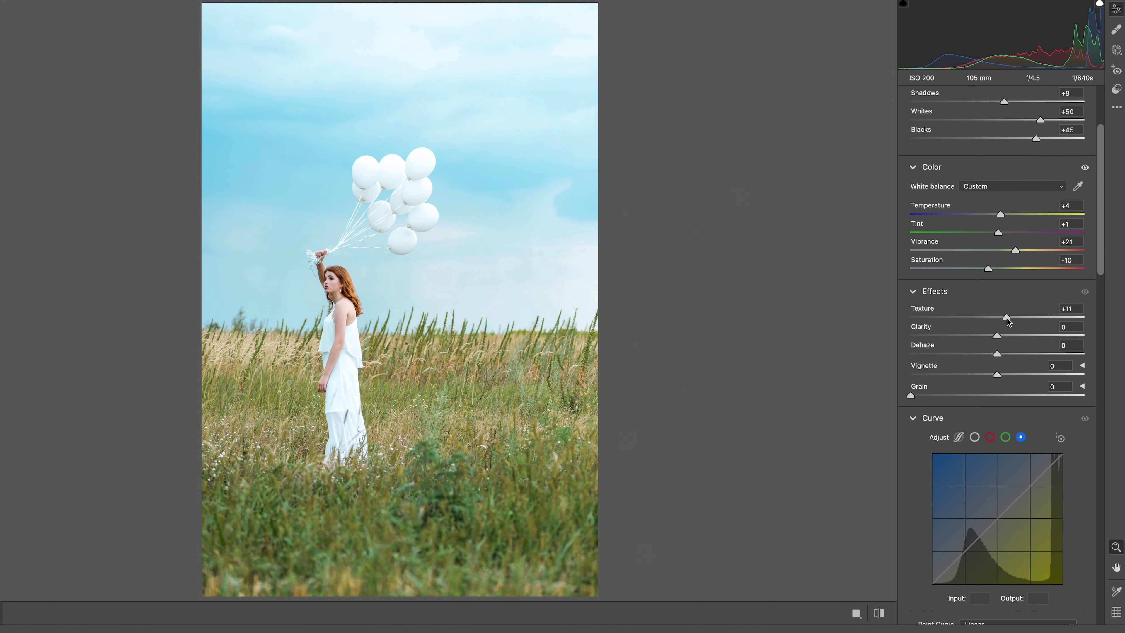
{"action": "scroll", "coordinate": [999, 345], "scroll_direction": "down", "scroll_amount": 1}
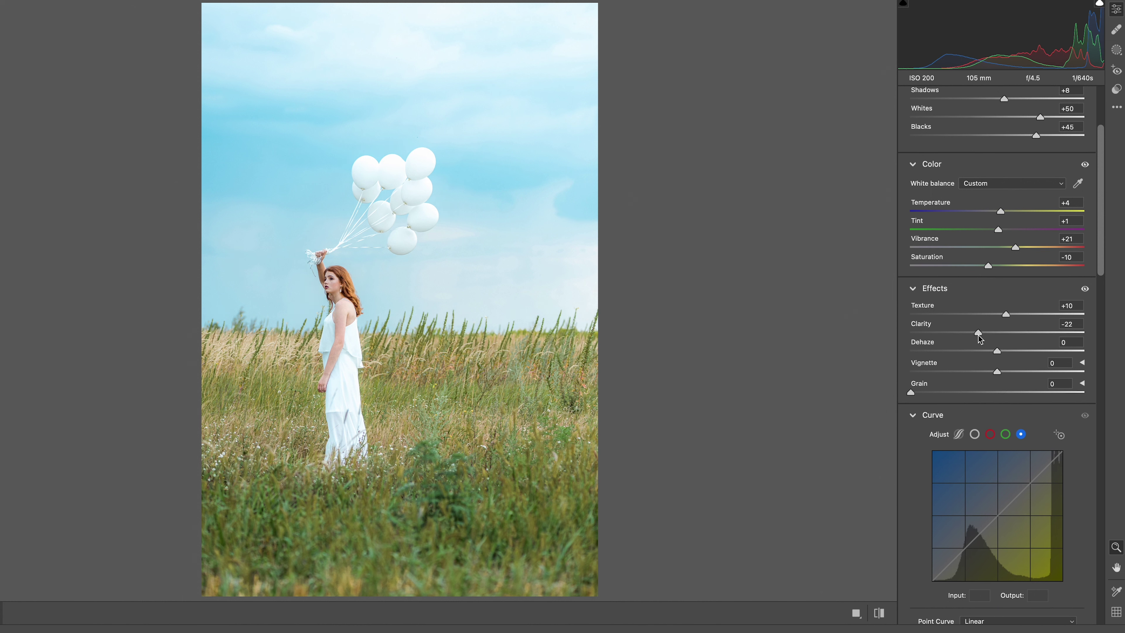
{"action": "left_click_drag", "start_coordinate": [998, 351], "coordinate": [949, 351]}
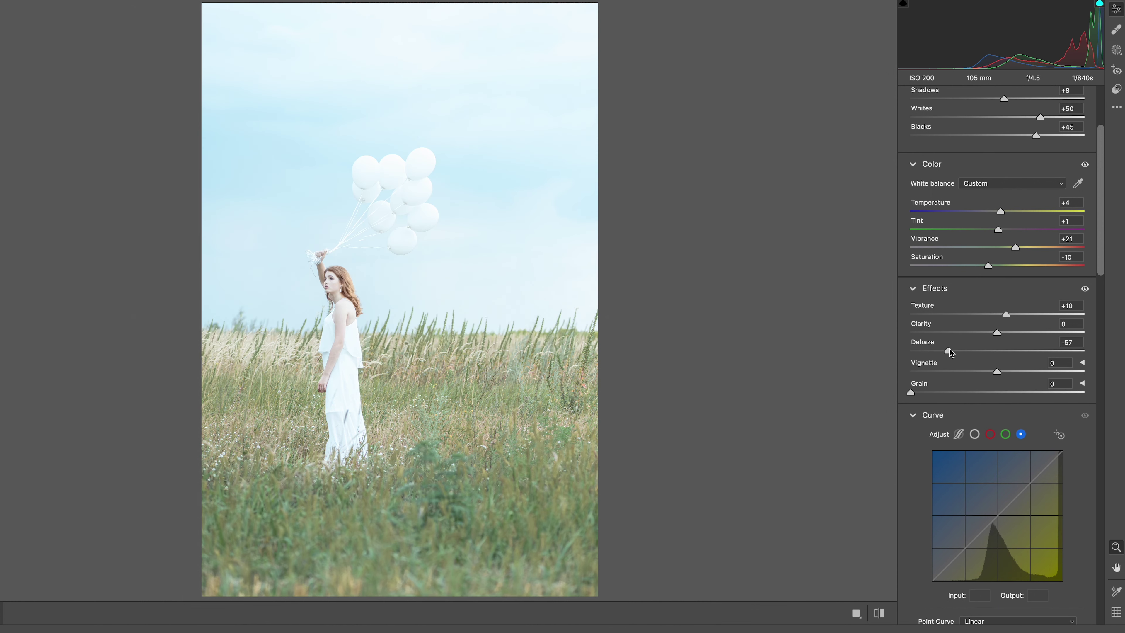
{"action": "double_click", "coordinate": [949, 351]}
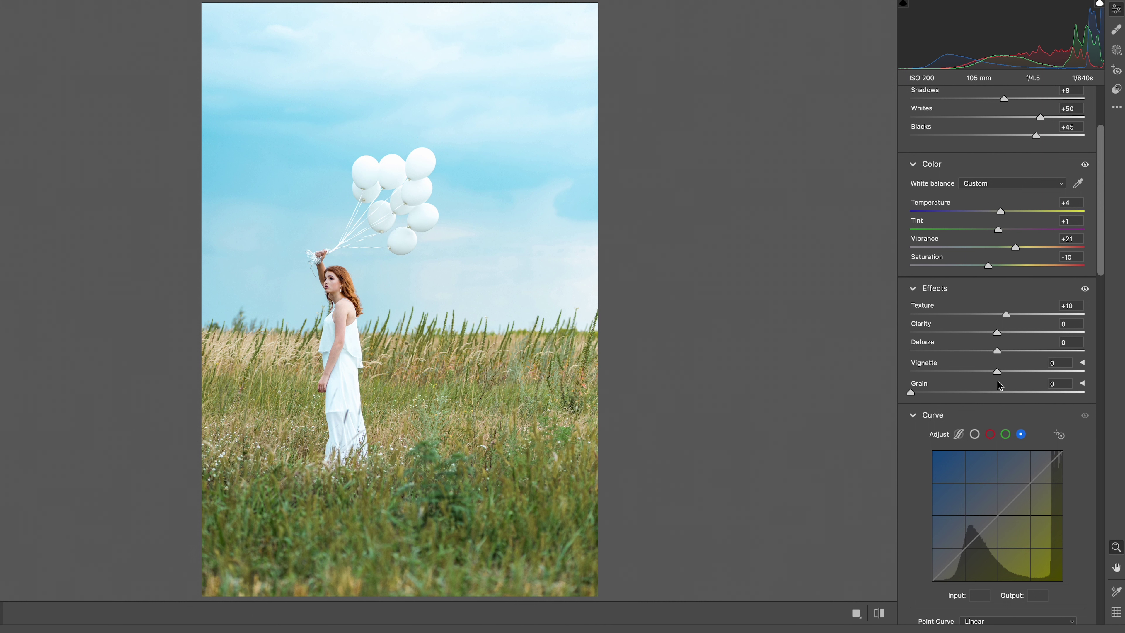
- Set the Color Mixer hues to Reds -4, Oranges -25, Yellows -42, Greens -36, Blues -20, Purples -77 and Magentas +48
{"action": "scroll", "coordinate": [1113, 298], "scroll_direction": "down", "scroll_amount": 15}
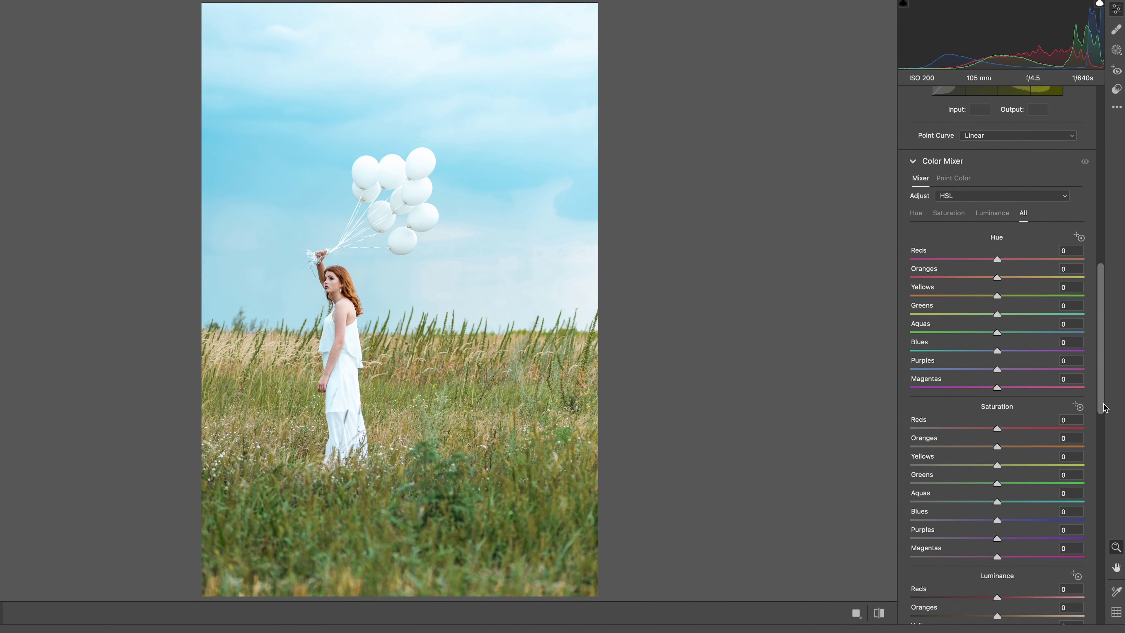
{"action": "scroll", "coordinate": [1113, 449], "scroll_direction": "up", "scroll_amount": 2}
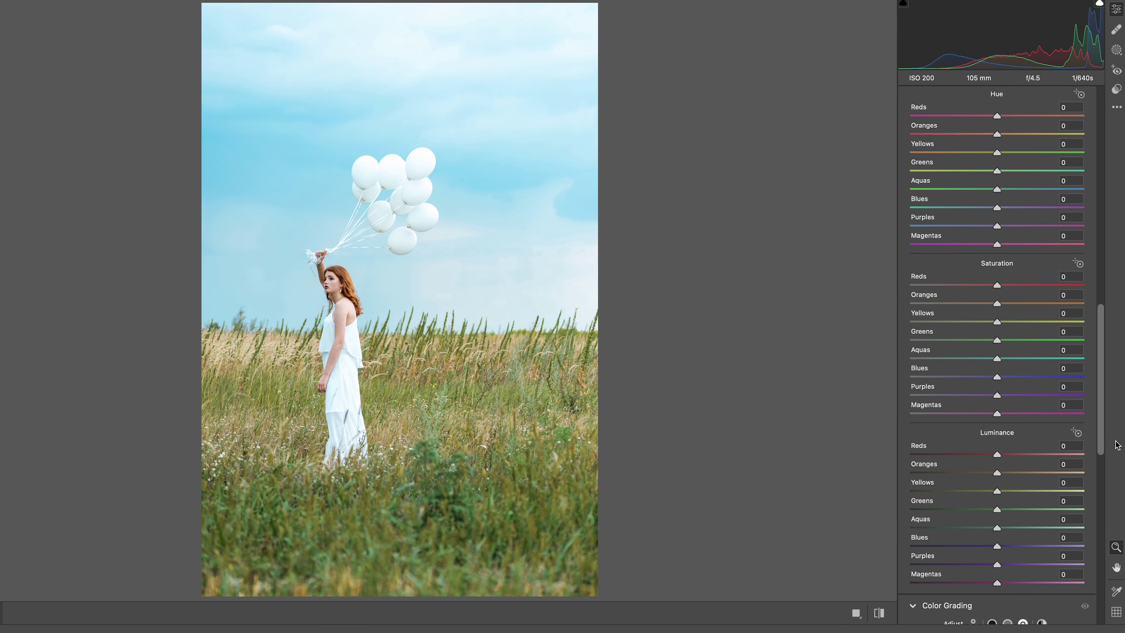
{"action": "left_click_drag", "start_coordinate": [998, 117], "coordinate": [975, 116]}
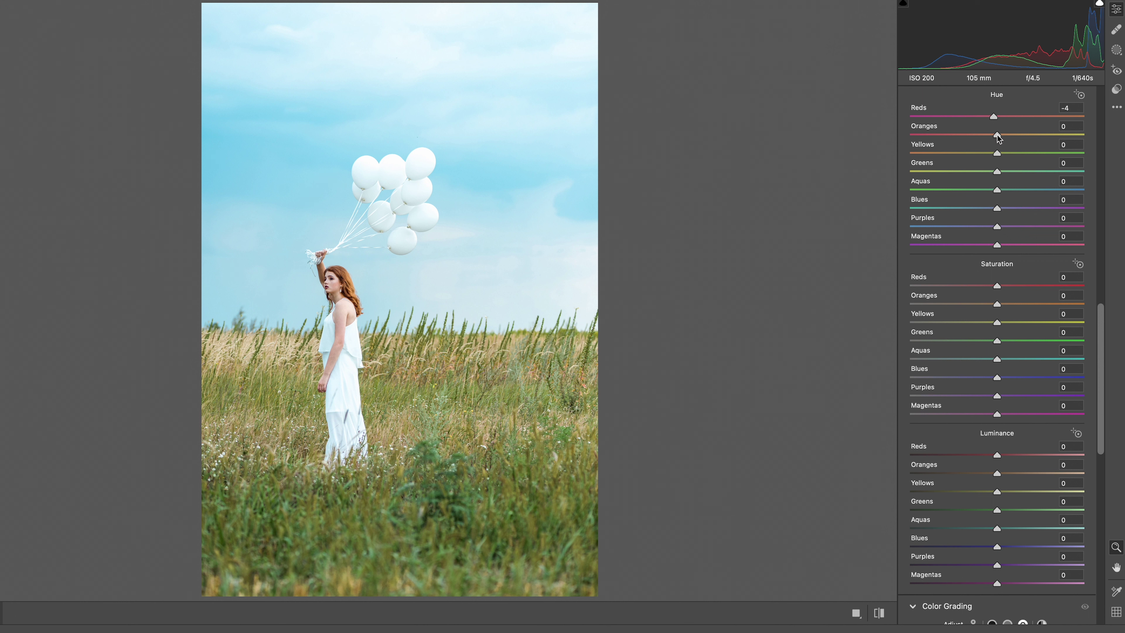
{"action": "left_click_drag", "start_coordinate": [997, 135], "coordinate": [981, 138]}
{"action": "left_click_drag", "start_coordinate": [997, 152], "coordinate": [969, 151]}
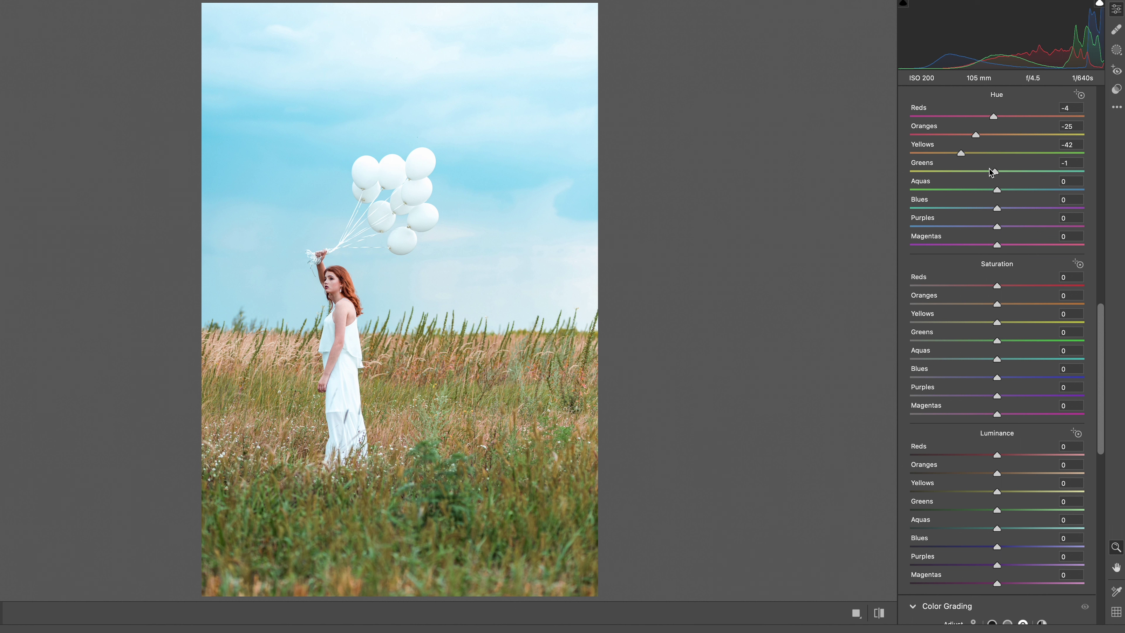
{"action": "left_click_drag", "start_coordinate": [989, 168], "coordinate": [938, 227]}
{"action": "double_click", "coordinate": [1017, 191]}
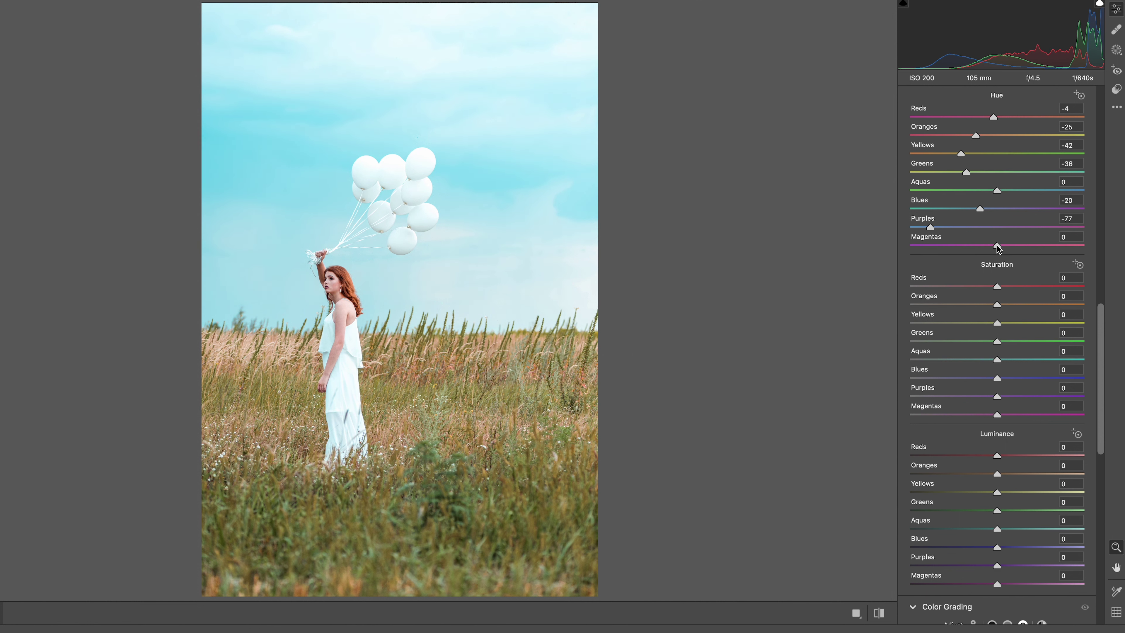
{"action": "left_click_drag", "start_coordinate": [999, 248], "coordinate": [1039, 248]}
- Set the Color Mixer saturation to Reds -20, Oranges -28, Yellows -50, Greens -73, Aquas +17, Blues -19, Purples -48 and Magentas -27
{"action": "left_click_drag", "start_coordinate": [997, 287], "coordinate": [951, 325]}
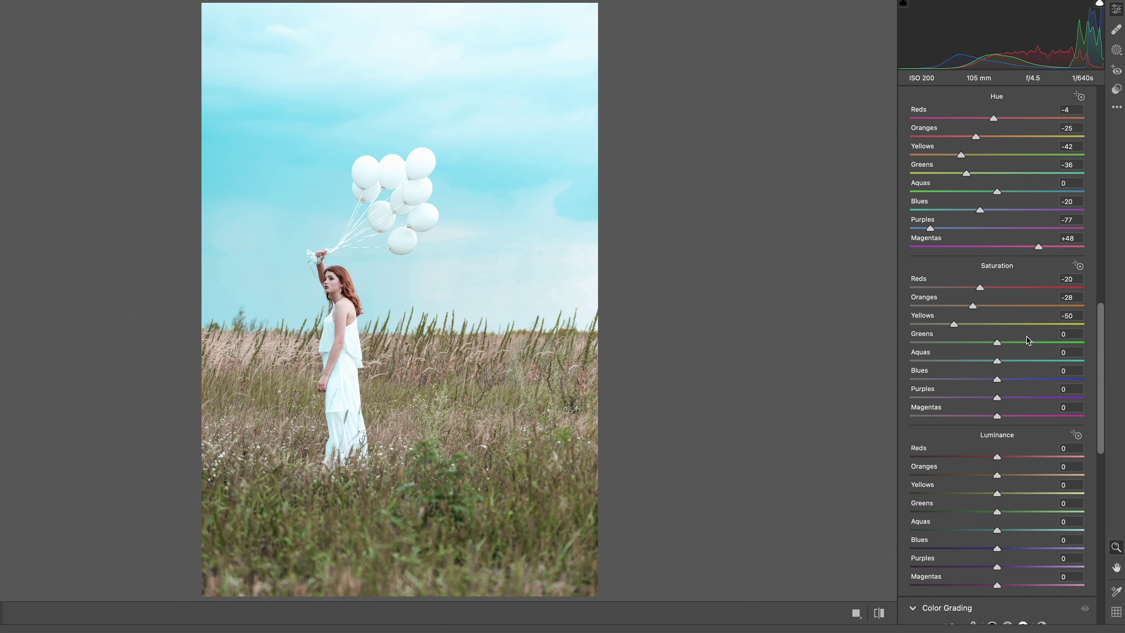
{"action": "left_click_drag", "start_coordinate": [1003, 349], "coordinate": [958, 400]}
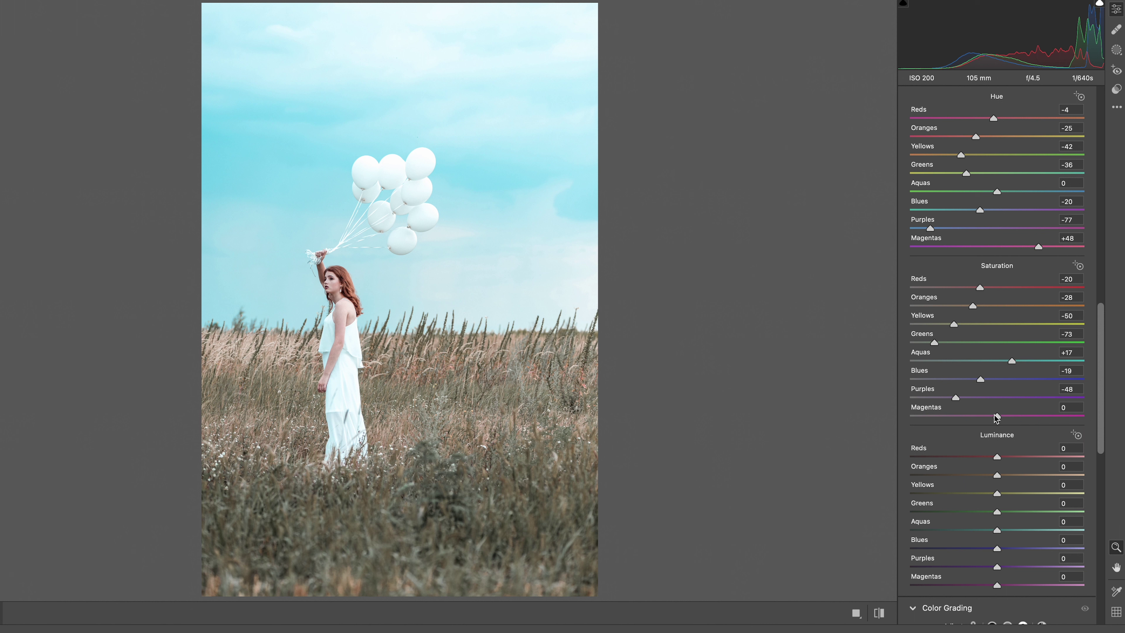
{"action": "left_click_drag", "start_coordinate": [996, 416], "coordinate": [983, 419]}
- Set the Color Mixer luminance to Reds +1, Oranges -34, Yellows -25, Greens +28, Aquas -29, Blues -8 and Purples +16
{"action": "scroll", "coordinate": [984, 417], "scroll_direction": "down", "scroll_amount": 5}
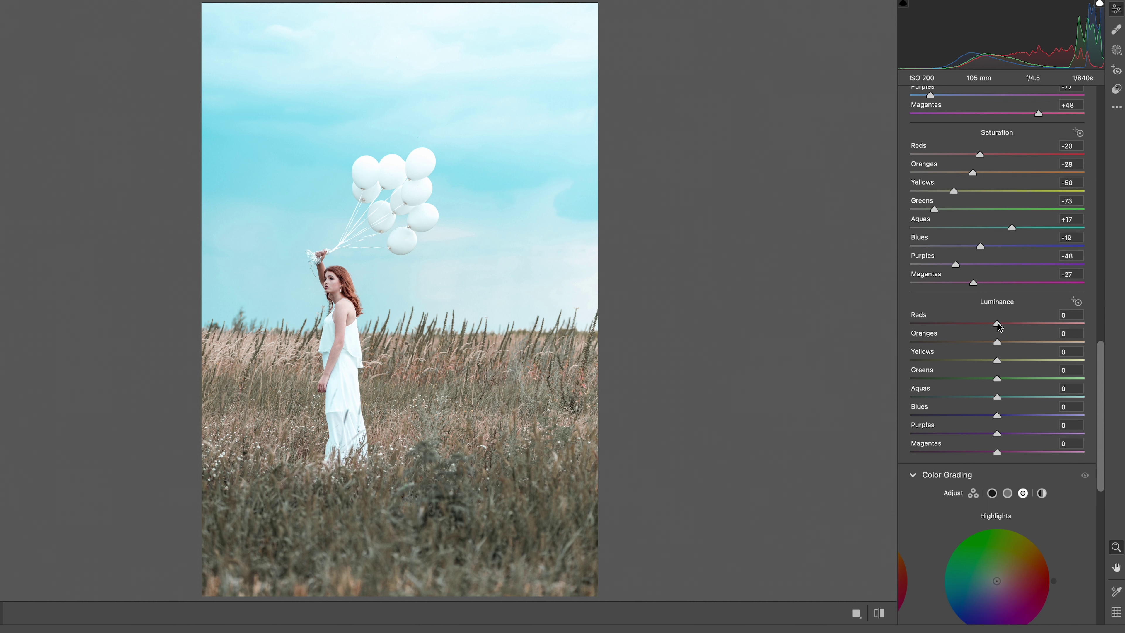
{"action": "left_click_drag", "start_coordinate": [997, 343], "coordinate": [976, 363]}
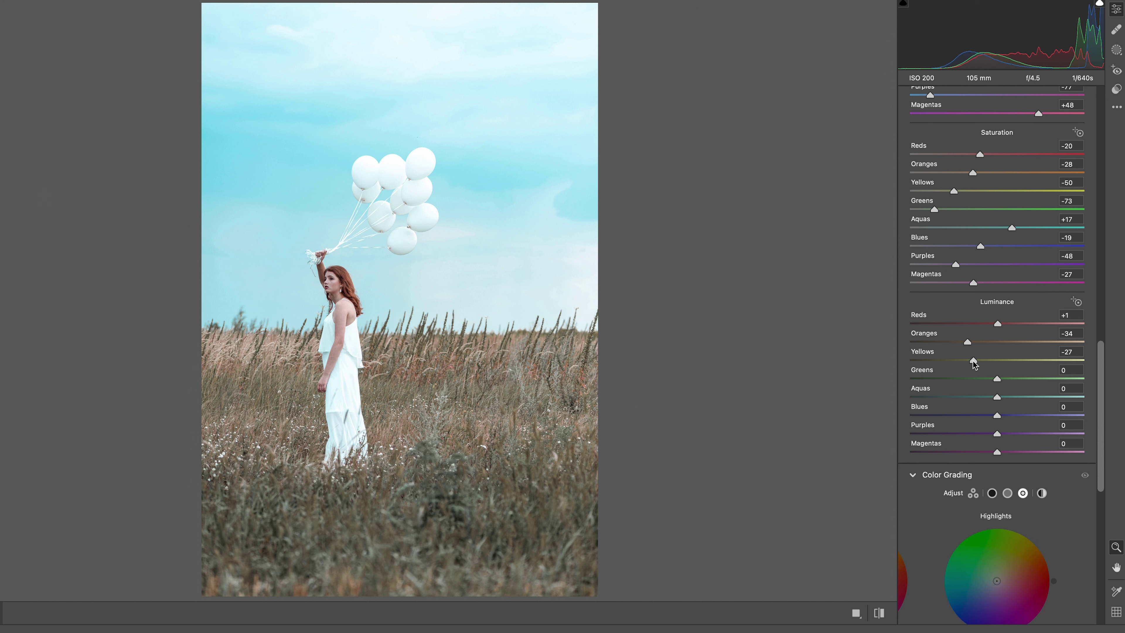
{"action": "left_click_drag", "start_coordinate": [999, 379], "coordinate": [1029, 380]}
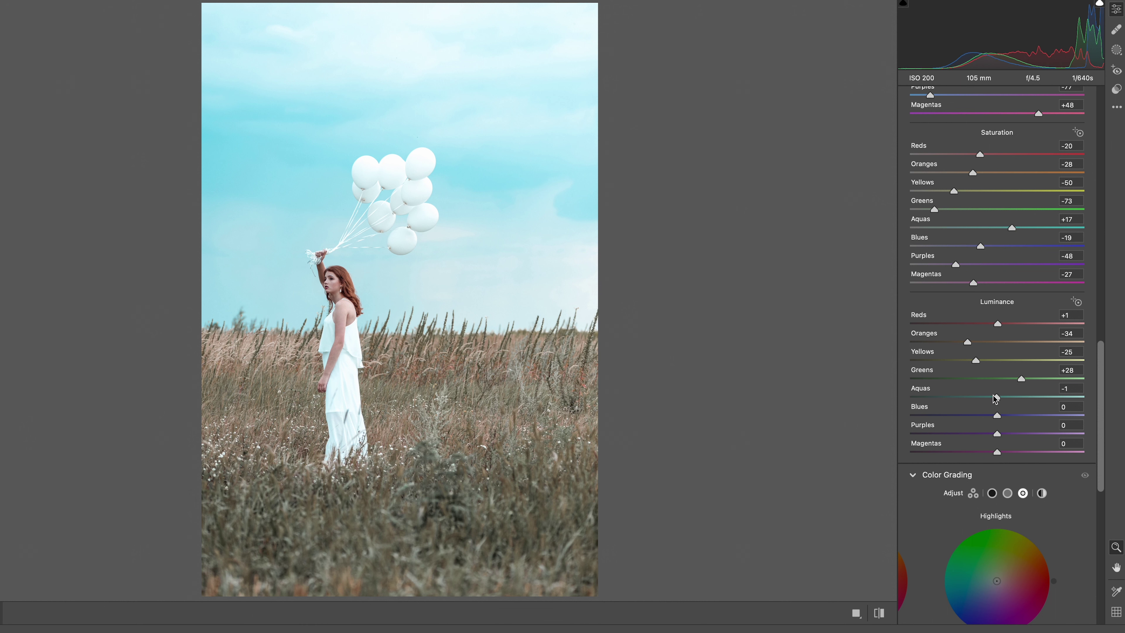
{"action": "left_click_drag", "start_coordinate": [997, 397], "coordinate": [1009, 438]}
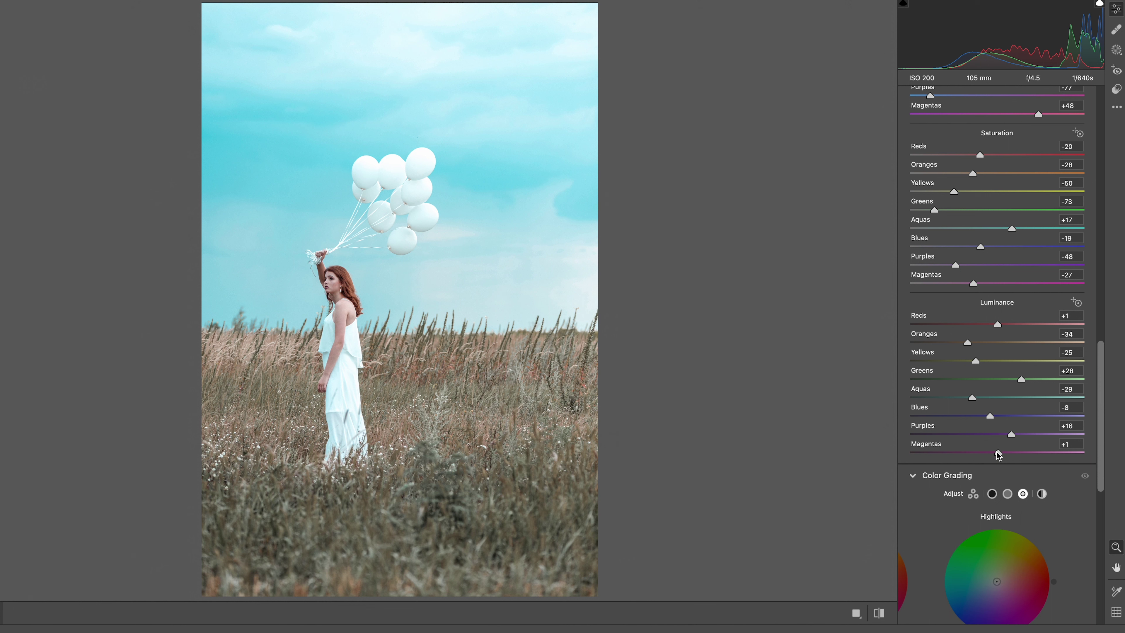
- Tint the shadows orange in Color Grading with hue 36 and saturation 16
{"action": "scroll", "coordinate": [1002, 421], "scroll_direction": "down", "scroll_amount": 6}
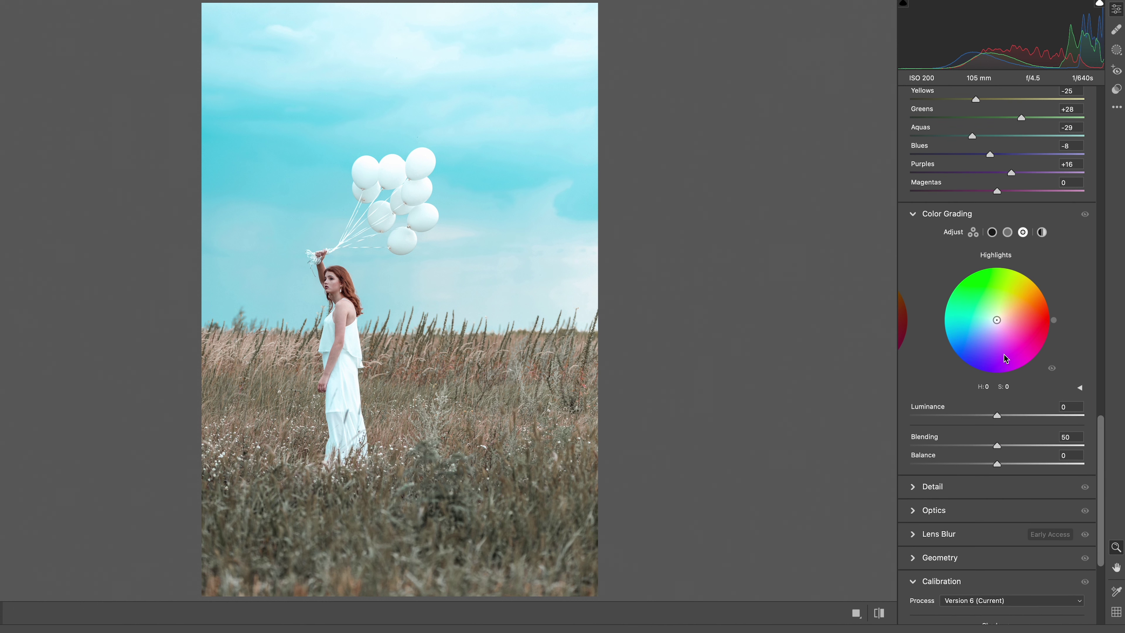
{"action": "left_click", "coordinate": [993, 233]}
{"action": "mouse_move", "coordinate": [997, 320]}
{"action": "left_mouse_down"}
{"action": "mouse_move", "coordinate": [985, 320]}
{"action": "mouse_move", "coordinate": [1017, 276]}
{"action": "mouse_move", "coordinate": [1035, 291]}
{"action": "mouse_move", "coordinate": [998, 318]}
{"action": "mouse_move", "coordinate": [1006, 312]}
{"action": "left_mouse_up"}
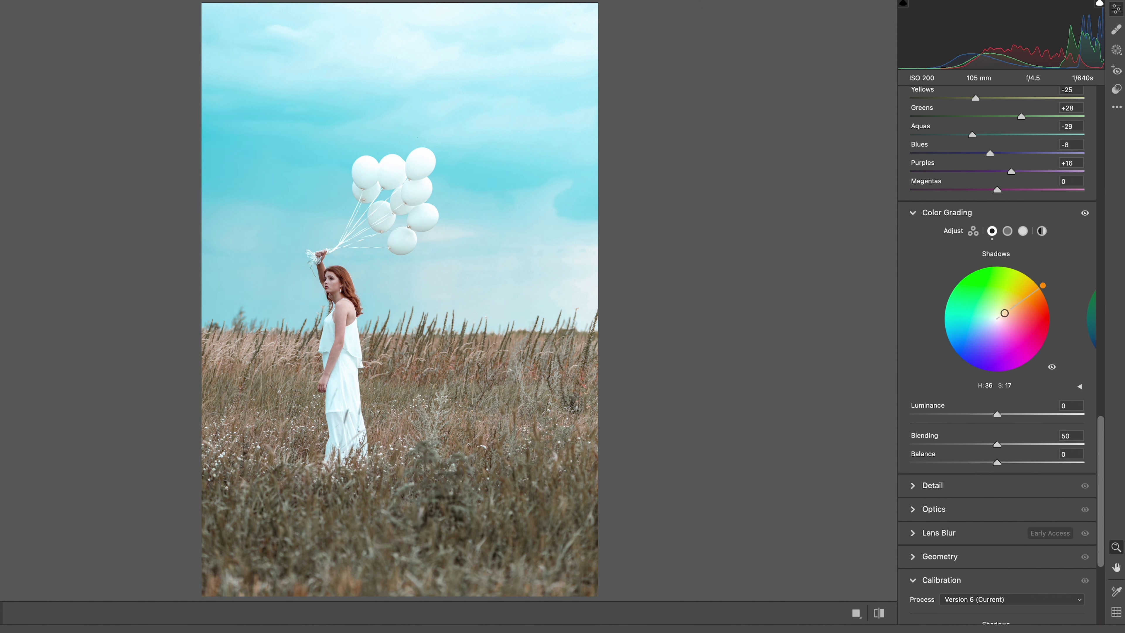
{"action": "left_click_drag", "start_coordinate": [1004, 313], "coordinate": [1007, 311]}
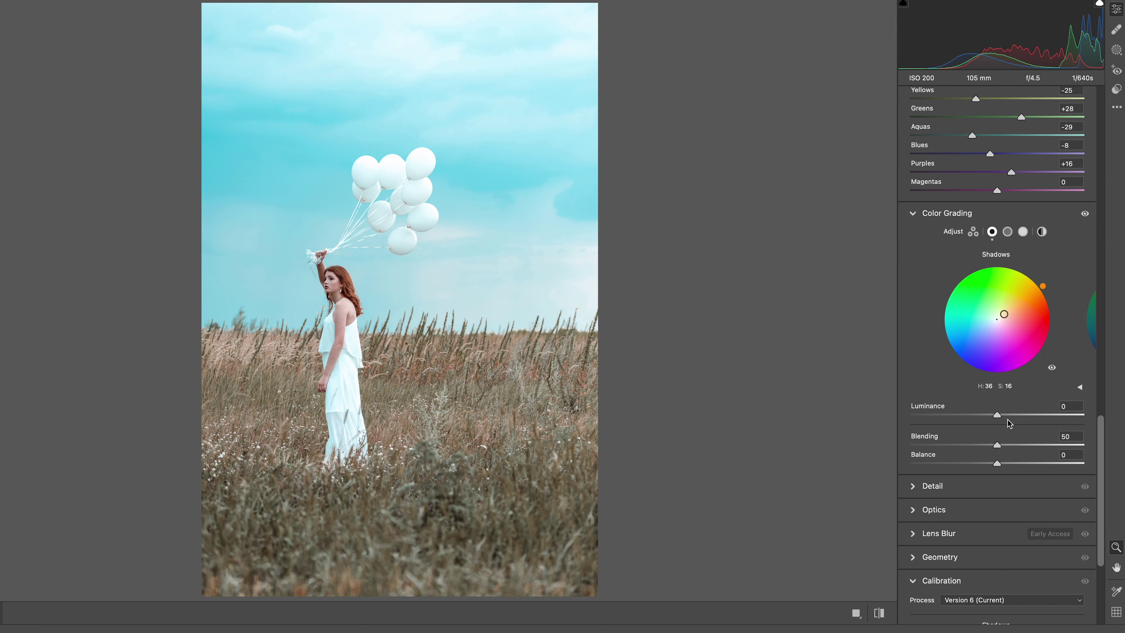
- Tint the Color Grading highlights with hue 72 and saturation 6, and set Blending to 99 and Balance to -20
{"action": "scroll", "coordinate": [1007, 420], "scroll_direction": "down", "scroll_amount": 2}
{"action": "left_click", "coordinate": [1023, 198]}
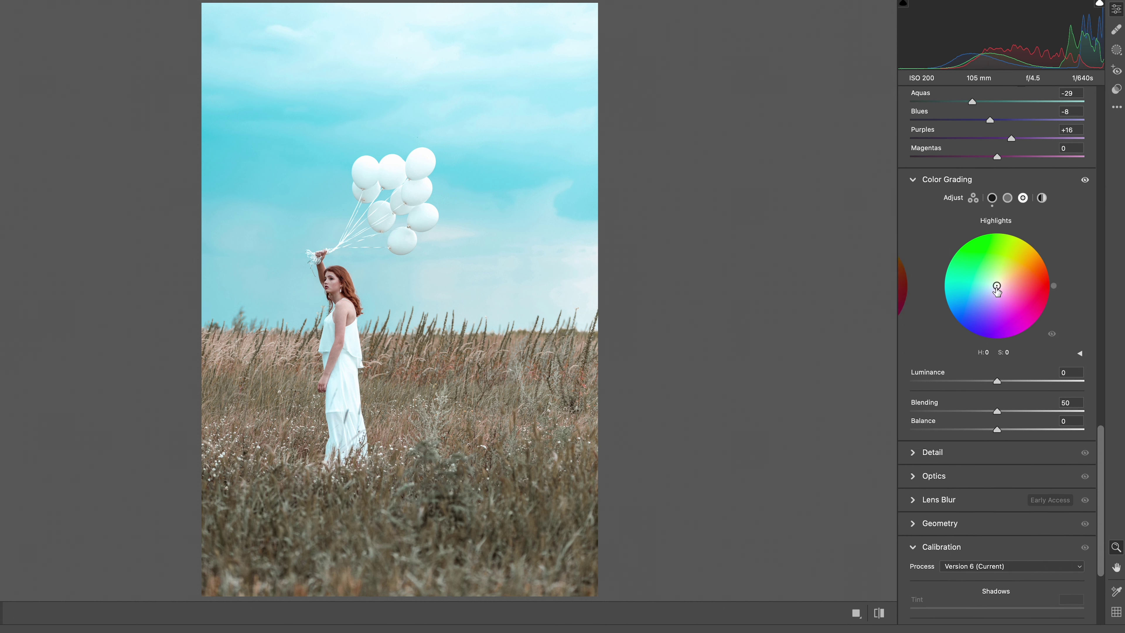
{"action": "left_click_drag", "start_coordinate": [997, 286], "coordinate": [1018, 236]}
{"action": "mouse_move", "coordinate": [999, 278]}
{"action": "left_mouse_down"}
{"action": "mouse_move", "coordinate": [1002, 268]}
{"action": "mouse_move", "coordinate": [998, 283]}
{"action": "left_mouse_up"}
{"action": "left_click_drag", "start_coordinate": [996, 411], "coordinate": [1082, 412]}
{"action": "left_click_drag", "start_coordinate": [997, 431], "coordinate": [979, 434]}
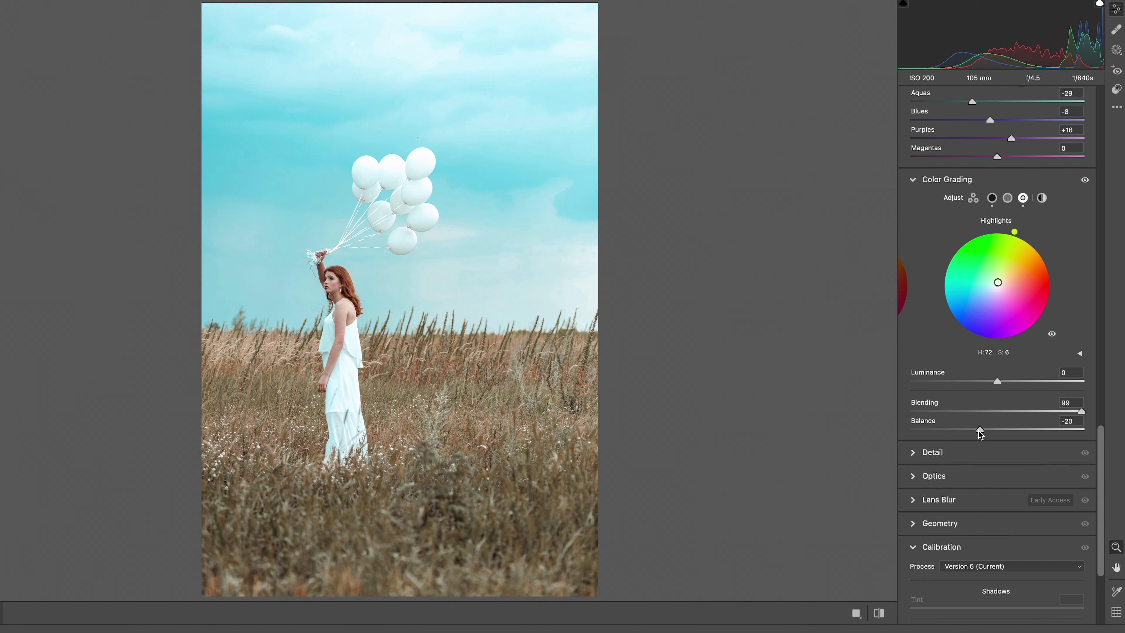
- Set the Calibration primaries' hue and saturation: Red +28 and -39, Green +24 and -8, Blue -7 and +25
{"action": "scroll", "coordinate": [1057, 433], "scroll_direction": "down", "scroll_amount": 4}
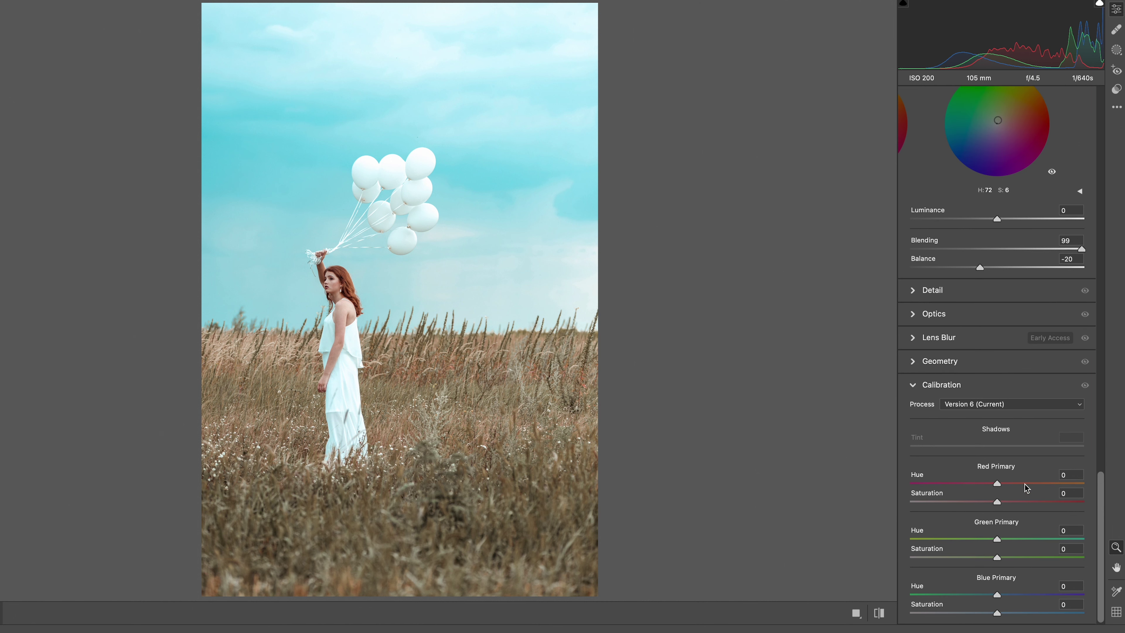
{"action": "left_click_drag", "start_coordinate": [998, 488], "coordinate": [965, 503]}
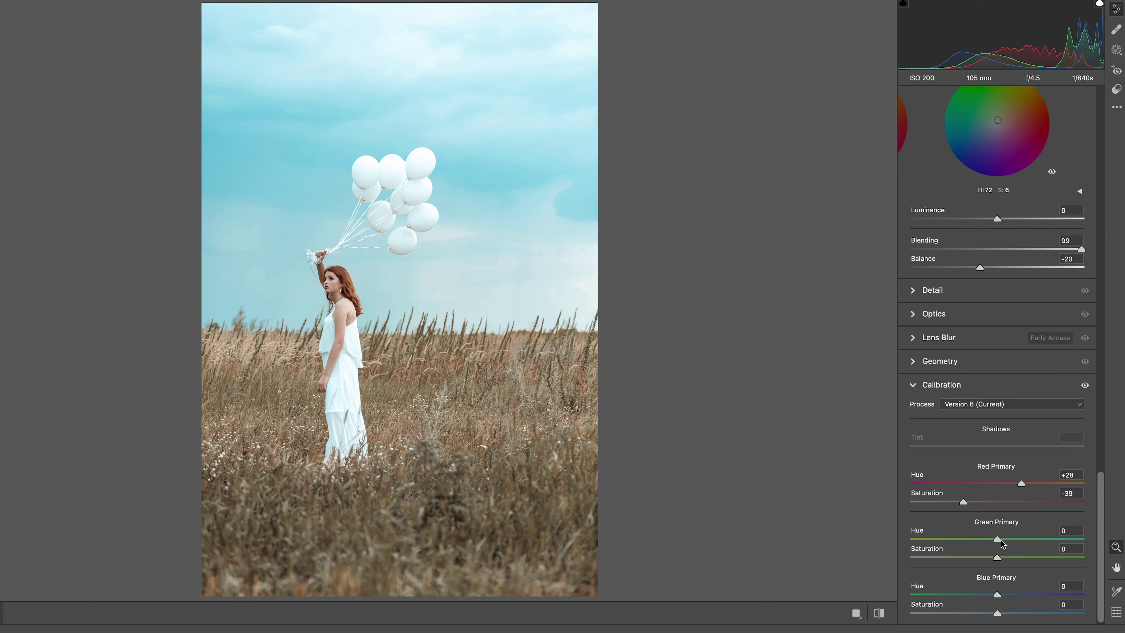
{"action": "left_click_drag", "start_coordinate": [998, 539], "coordinate": [1018, 611]}
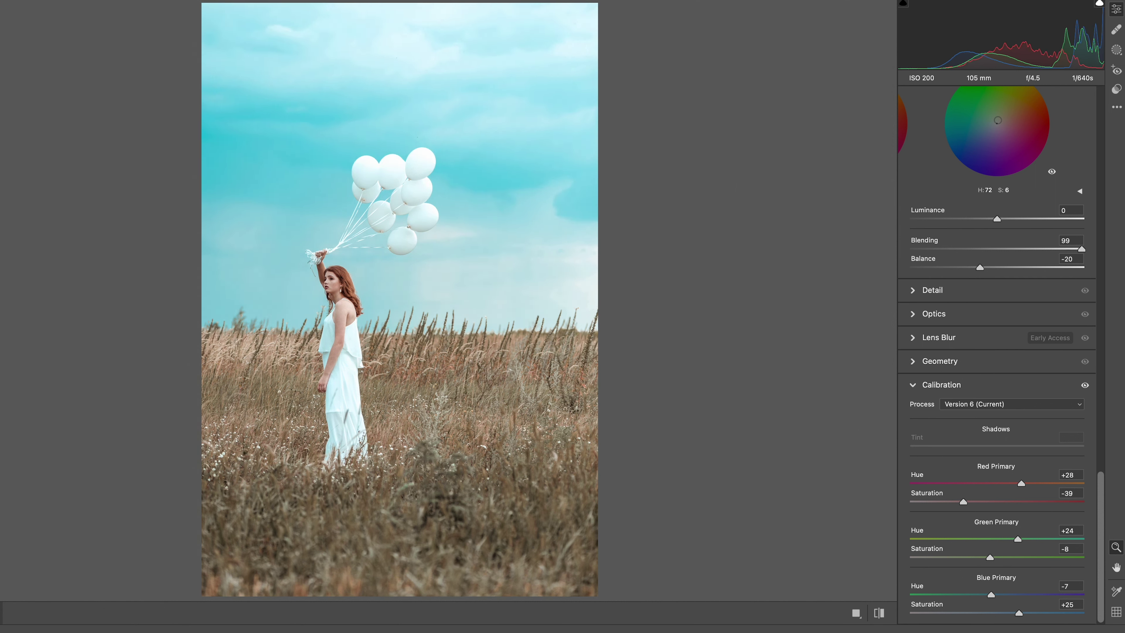
- Add three points to the main point curve: one in the shadows, a midtone at 118/99 and a highlight at 184/146
{"action": "scroll", "coordinate": [1036, 527], "scroll_direction": "up", "scroll_amount": 15}
{"action": "scroll", "coordinate": [1036, 527], "scroll_direction": "down", "scroll_amount": 3}
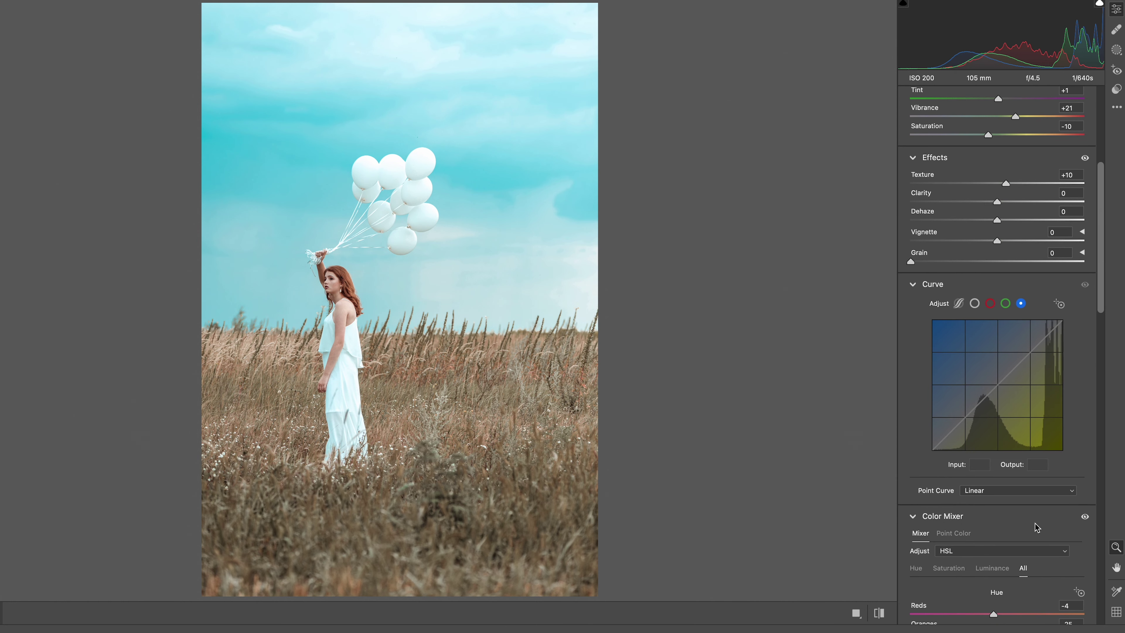
{"action": "left_click", "coordinate": [974, 304]}
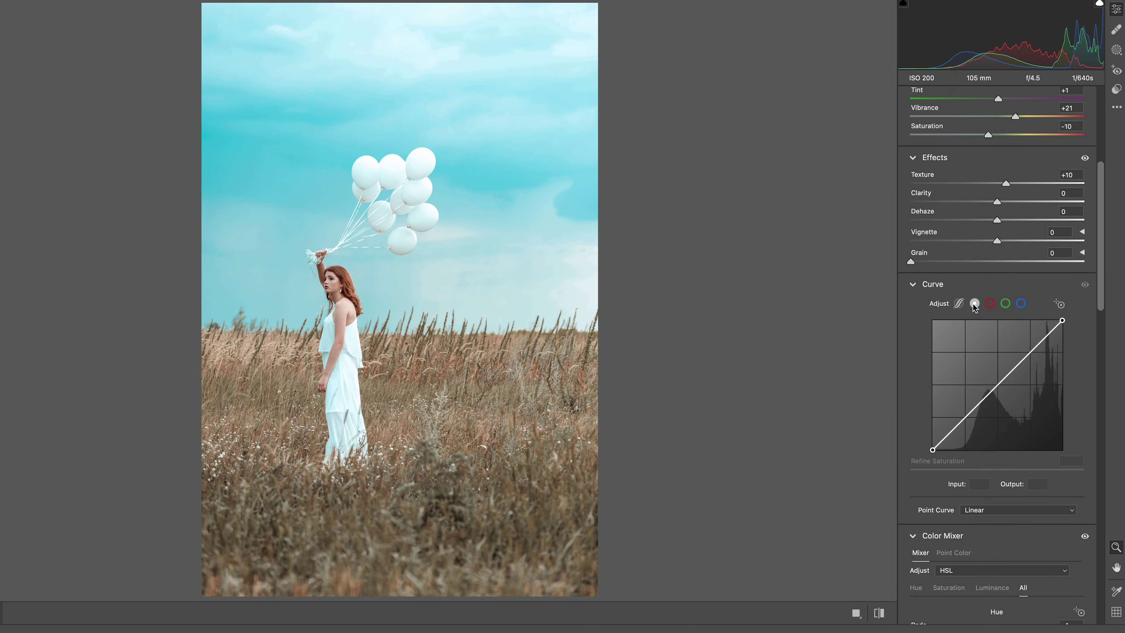
{"action": "left_click_drag", "start_coordinate": [962, 420], "coordinate": [992, 400]}
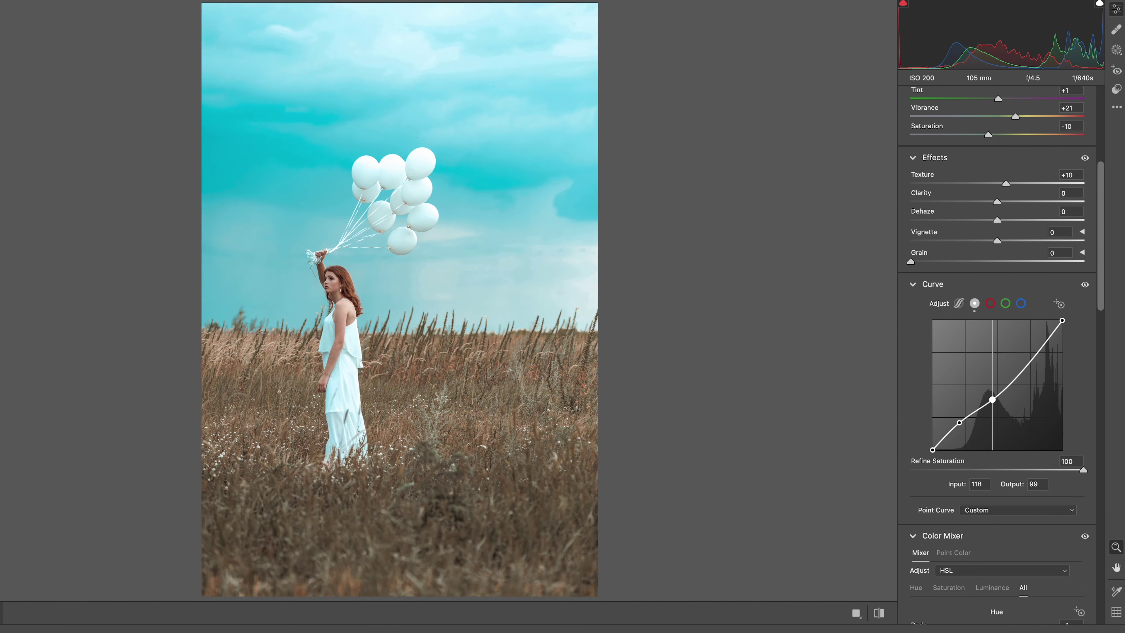
{"action": "left_click_drag", "start_coordinate": [1027, 360], "coordinate": [1025, 375]}
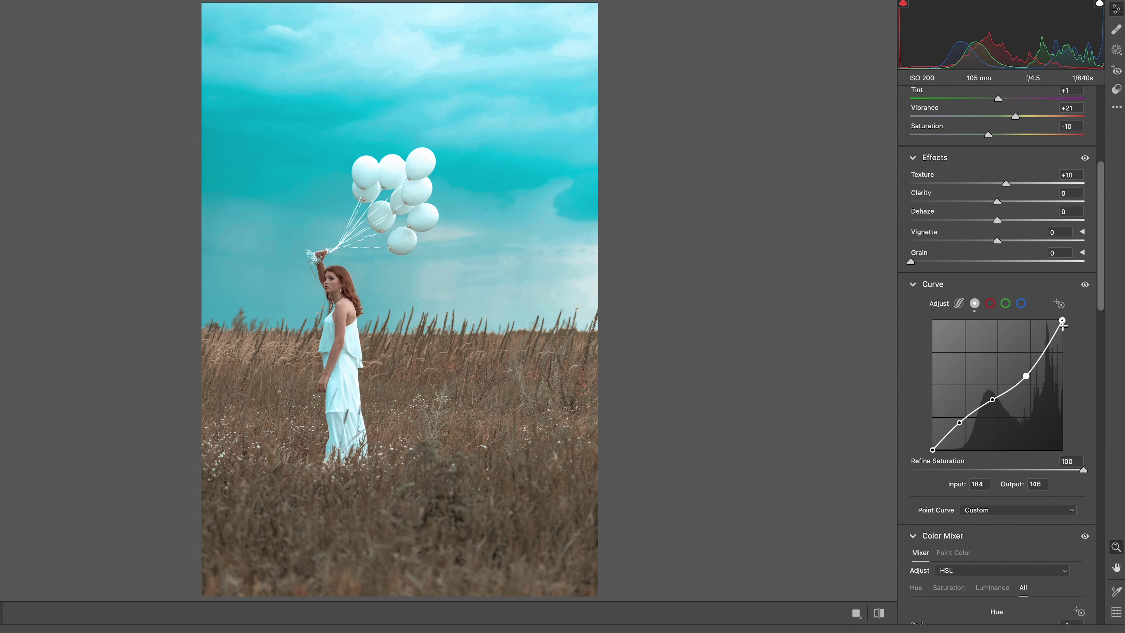
- Lower the main curve's white endpoint, move the highlight point to 193/149 and the shadow point to 60/47, and shift the midtone point slightly down
{"action": "left_click_drag", "start_coordinate": [1062, 320], "coordinate": [1062, 350]}
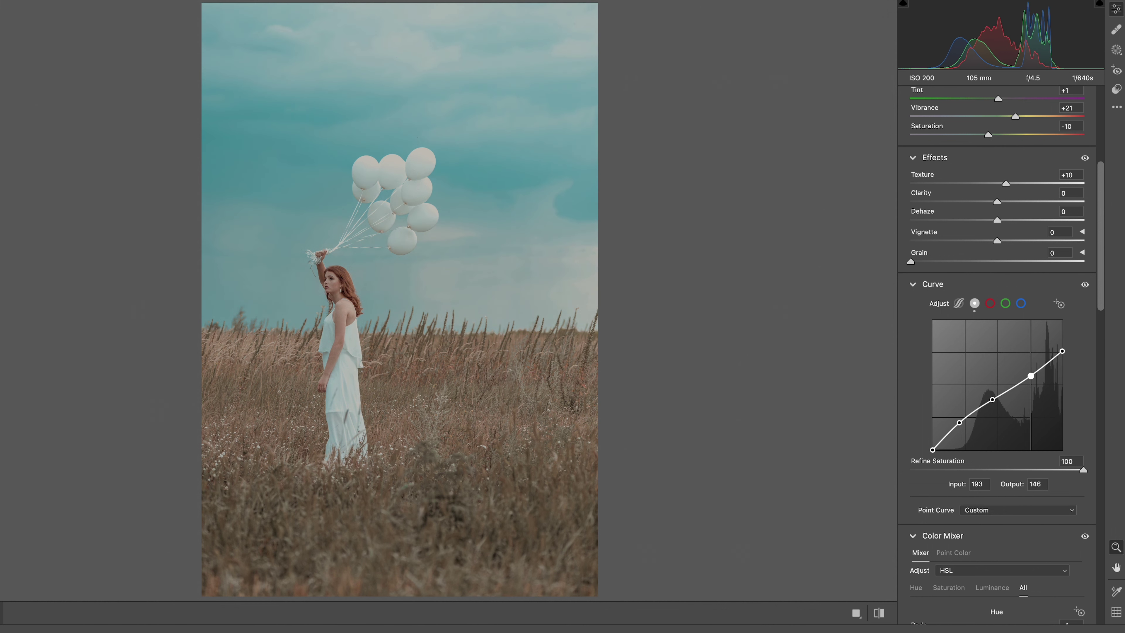
{"action": "left_click", "coordinate": [1031, 374]}
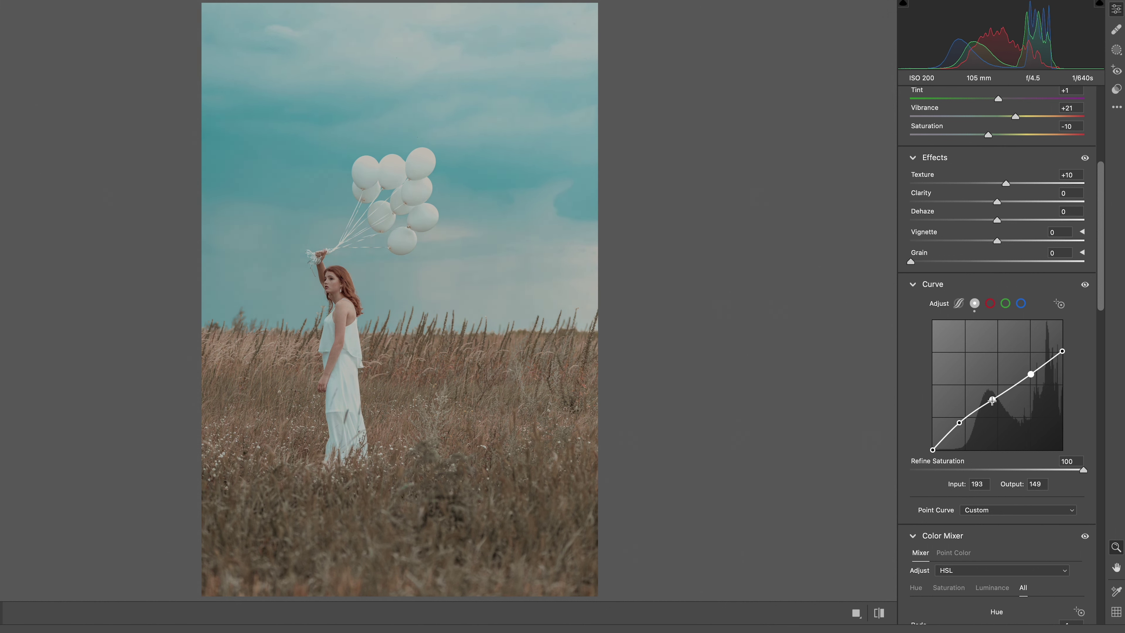
{"action": "left_click_drag", "start_coordinate": [992, 400], "coordinate": [963, 426]}
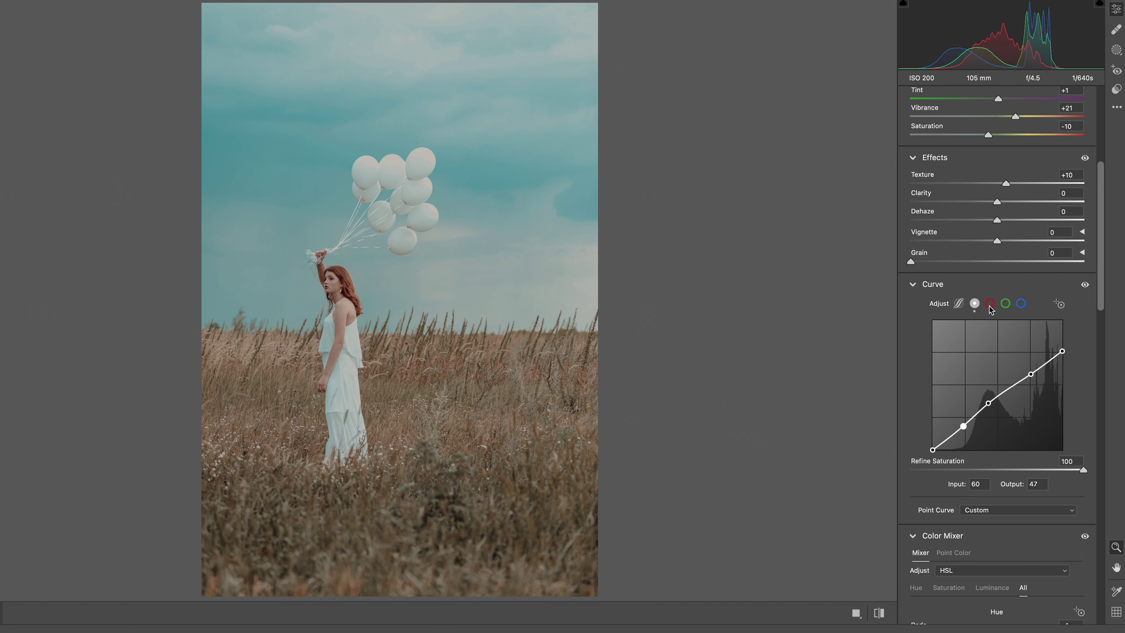
- Add points to the red channel curve at input/output 64/68, 120/134 and 187/203
{"action": "left_click", "coordinate": [990, 303]}
{"action": "left_click", "coordinate": [965, 414]}
{"action": "left_click", "coordinate": [997, 383]}
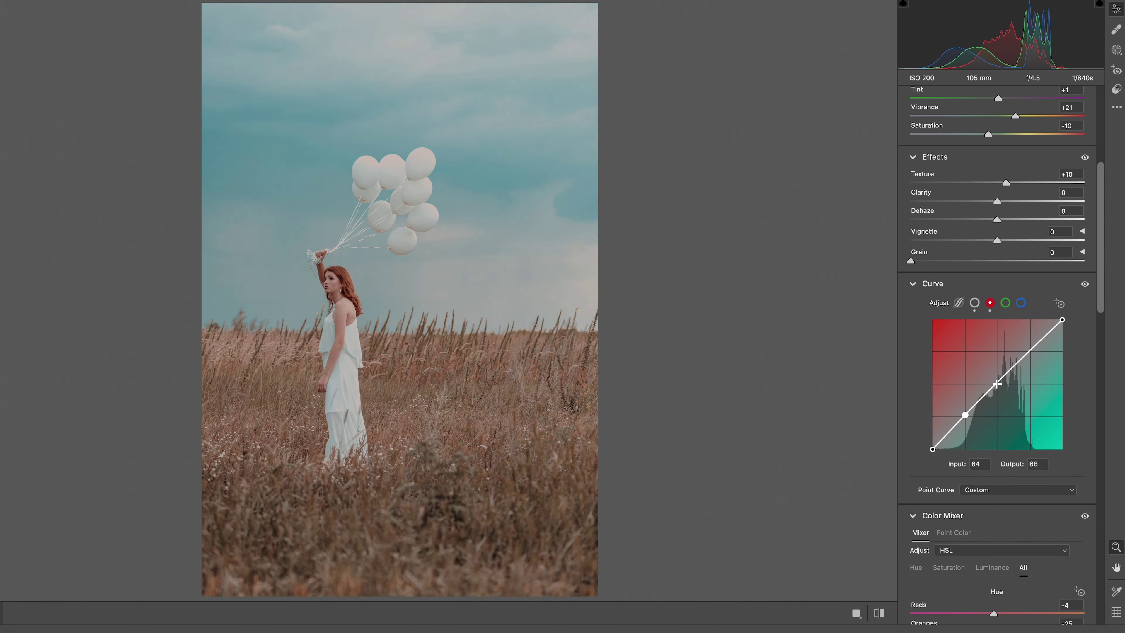
{"action": "left_click_drag", "start_coordinate": [1029, 350], "coordinate": [1028, 345]}
{"action": "scroll", "coordinate": [998, 389], "scroll_direction": "up", "scroll_amount": 1}
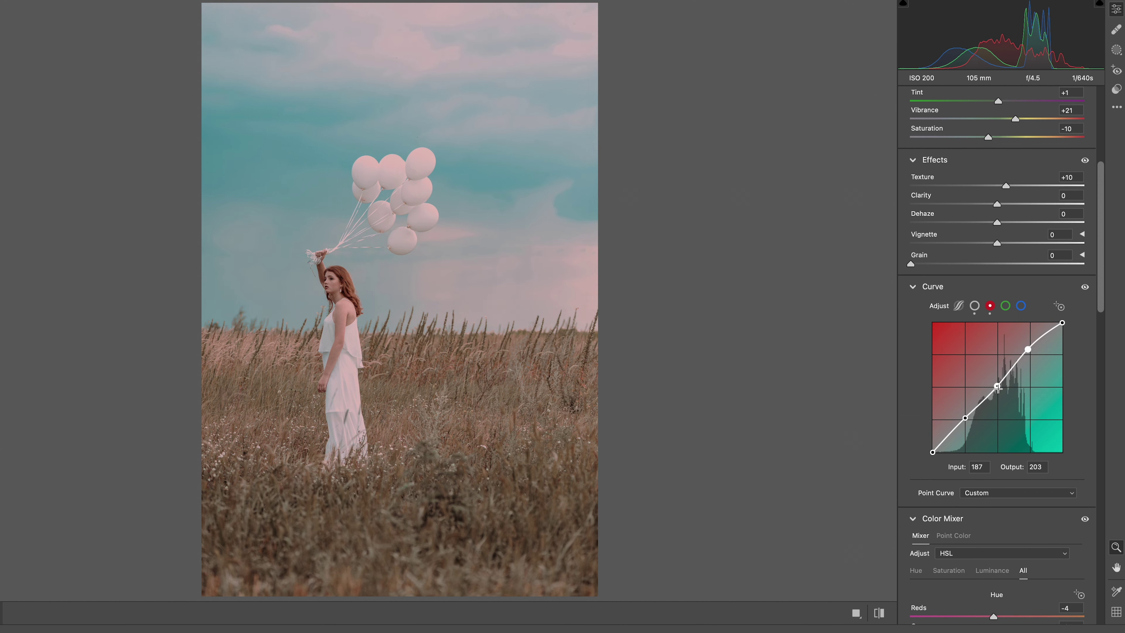
{"action": "left_click_drag", "start_coordinate": [998, 386], "coordinate": [993, 384]}
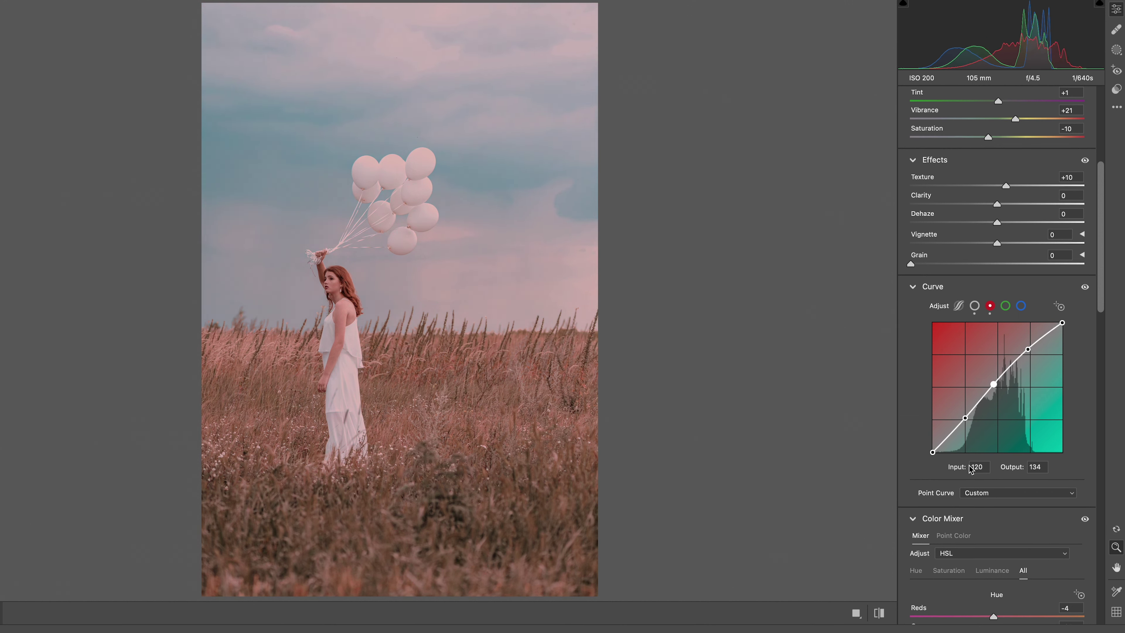
- Move the red channel curve's shadow point to input/output 67/60
{"action": "scroll", "coordinate": [964, 424], "scroll_direction": "up", "scroll_amount": 1}
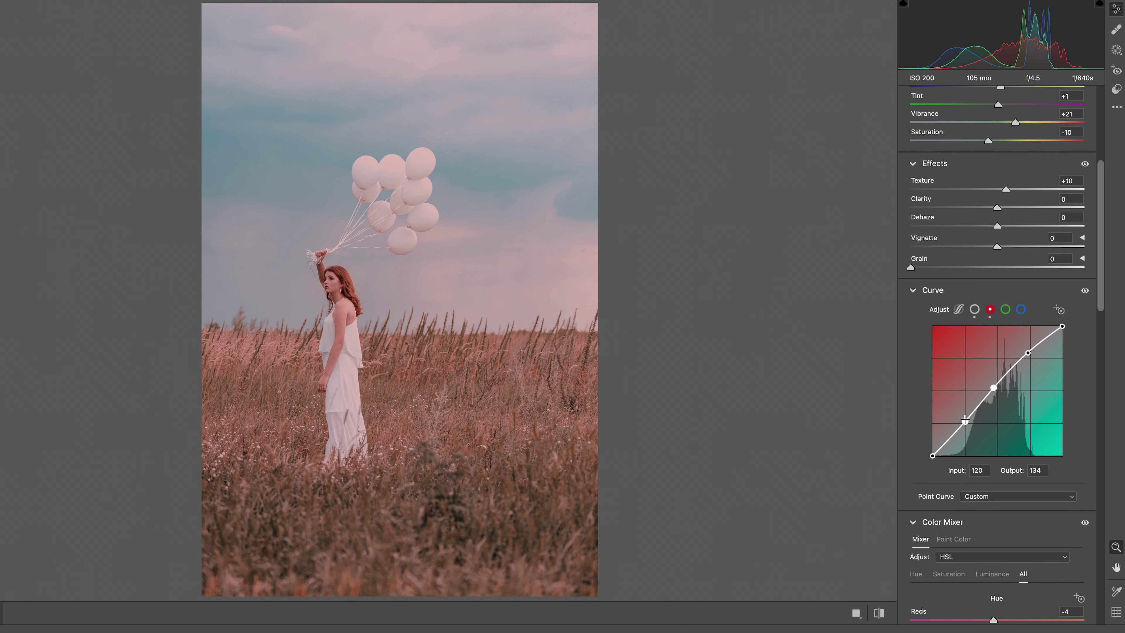
{"action": "left_click_drag", "start_coordinate": [965, 421], "coordinate": [967, 425]}
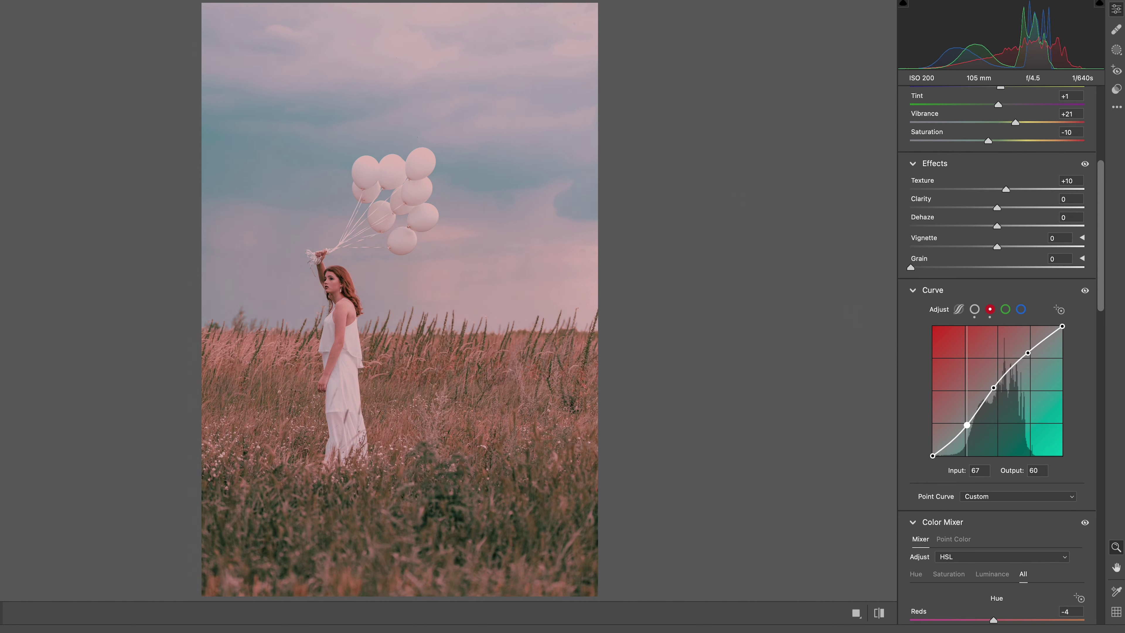
- Add points to the green channel curve: a shadow at input/output 63/56, a slightly raised midtone and a highlight at 177/198
{"action": "scroll", "coordinate": [987, 443], "scroll_direction": "down", "scroll_amount": 2}
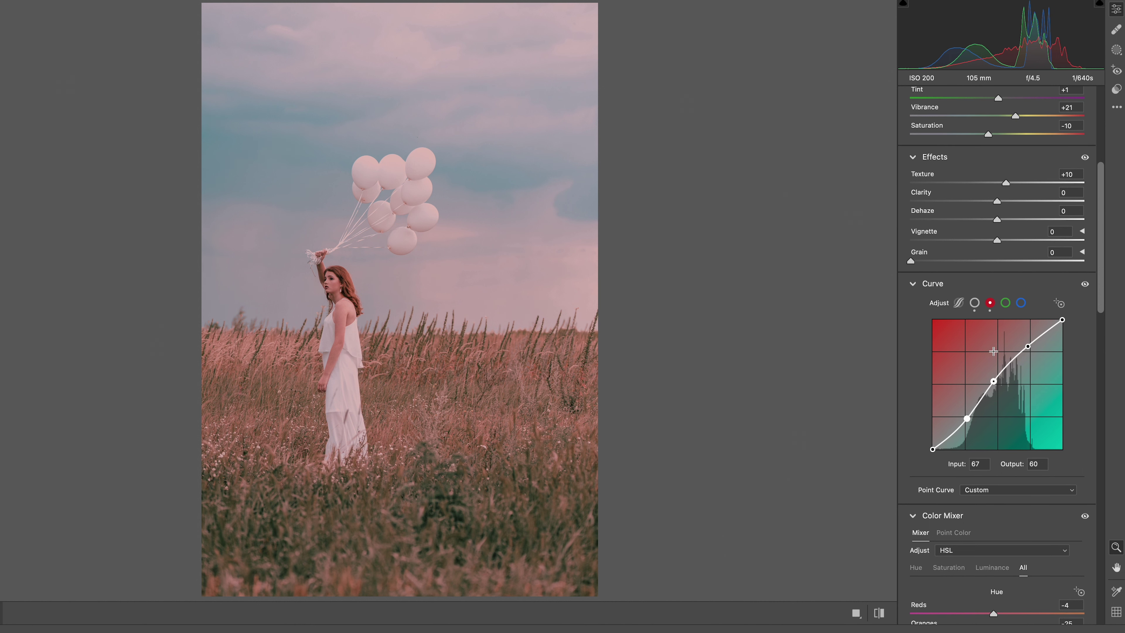
{"action": "left_click", "coordinate": [1006, 303]}
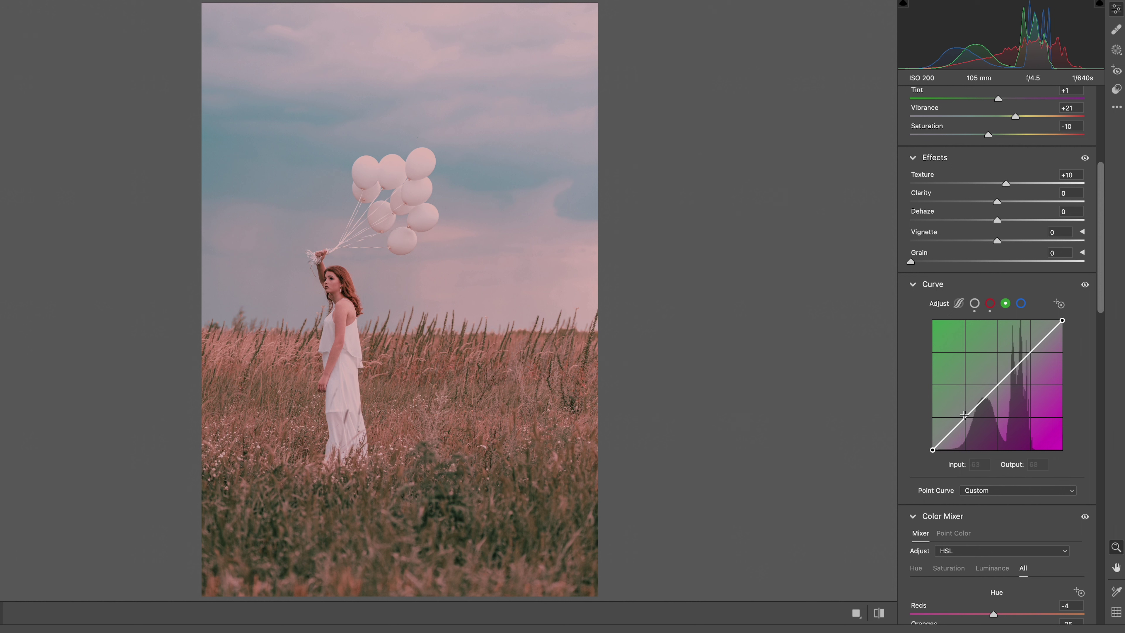
{"action": "left_click_drag", "start_coordinate": [964, 415], "coordinate": [964, 422]}
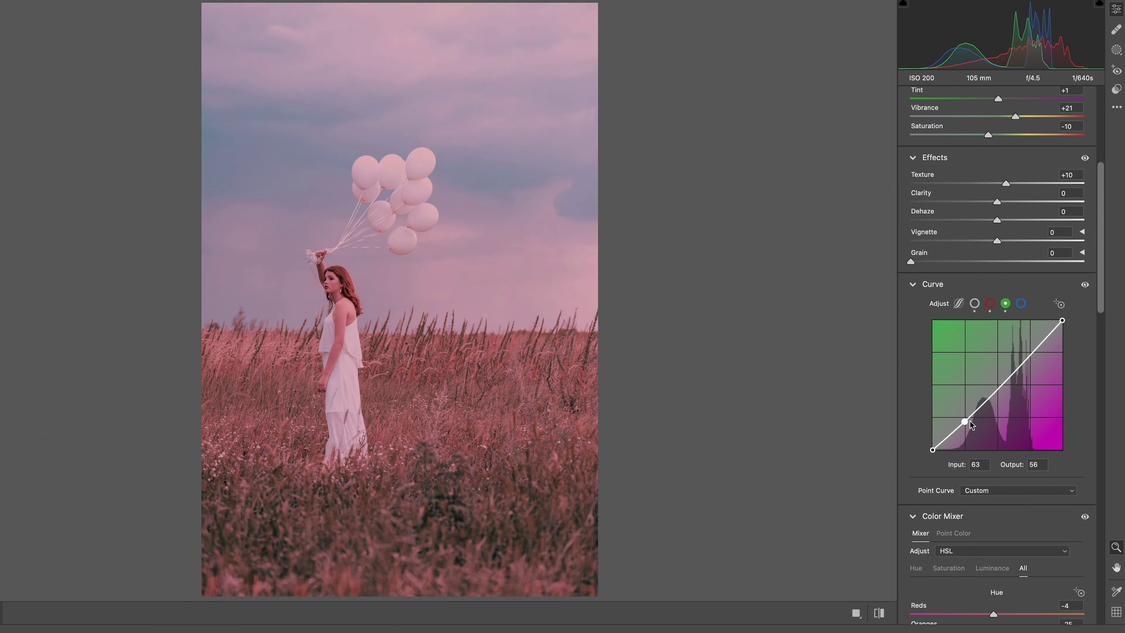
{"action": "left_click_drag", "start_coordinate": [997, 387], "coordinate": [994, 367]}
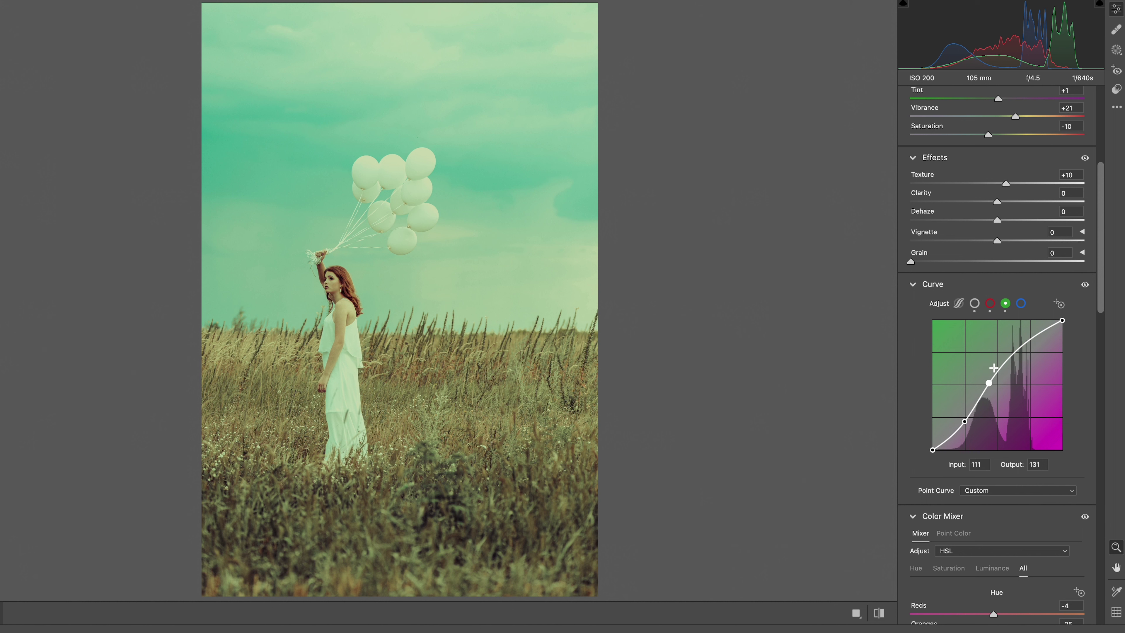
{"action": "left_click", "coordinate": [1020, 350]}
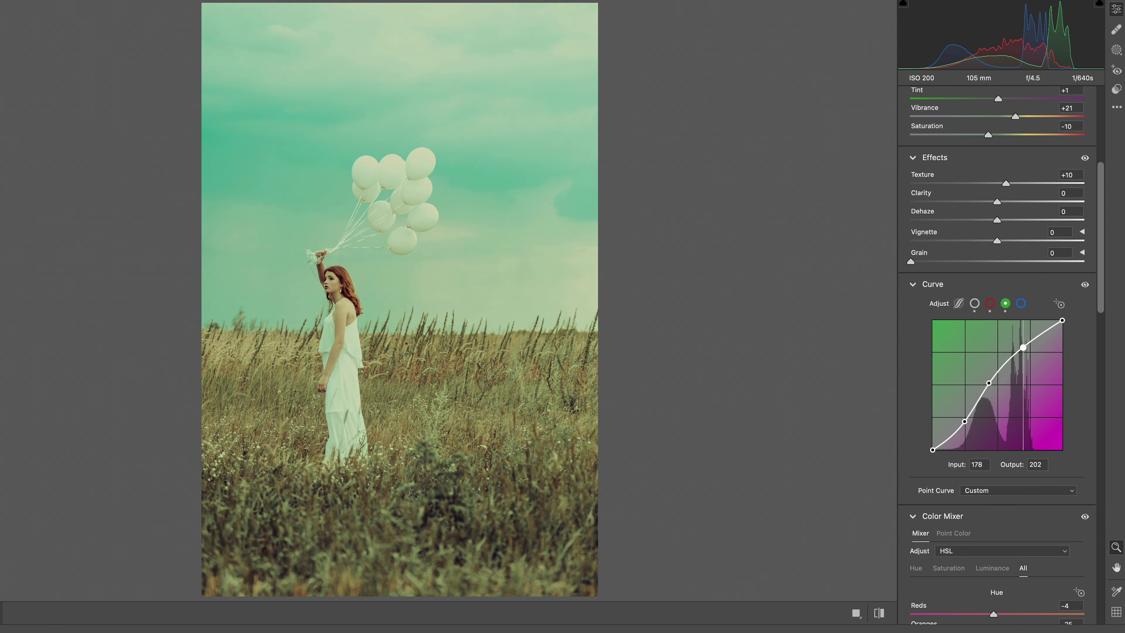
{"action": "left_click_drag", "start_coordinate": [1021, 350], "coordinate": [1019, 351]}
{"action": "left_click_drag", "start_coordinate": [991, 382], "coordinate": [1023, 349]}
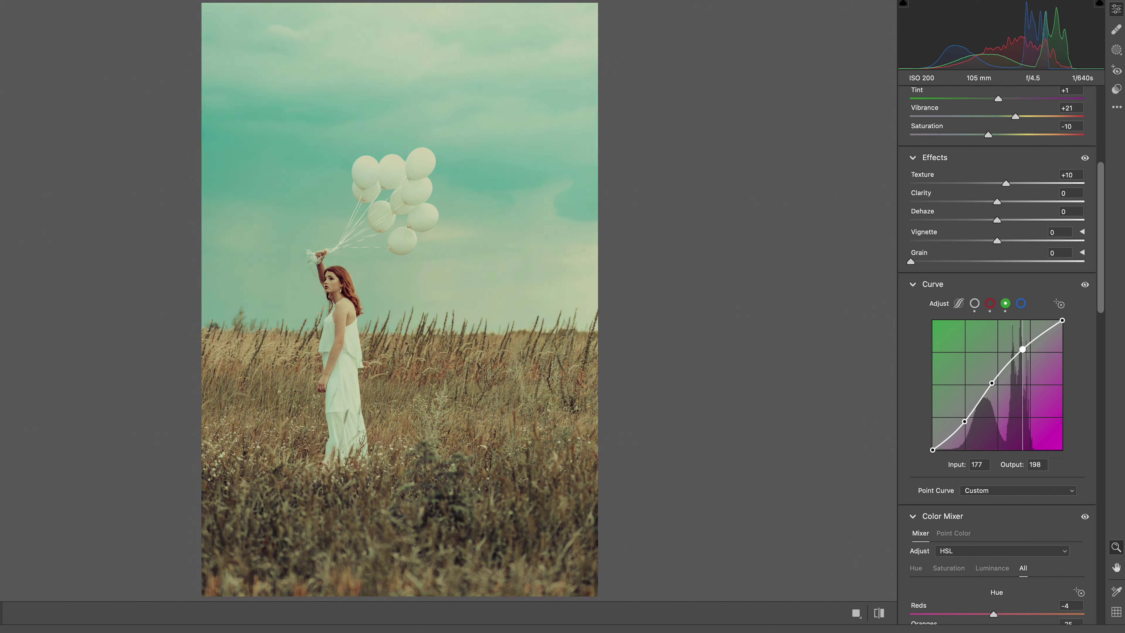
- Add points to the blue channel curve at input/output 67/69, 127/143 and 187/208
{"action": "left_click", "coordinate": [1021, 303]}
{"action": "left_click", "coordinate": [994, 384]}
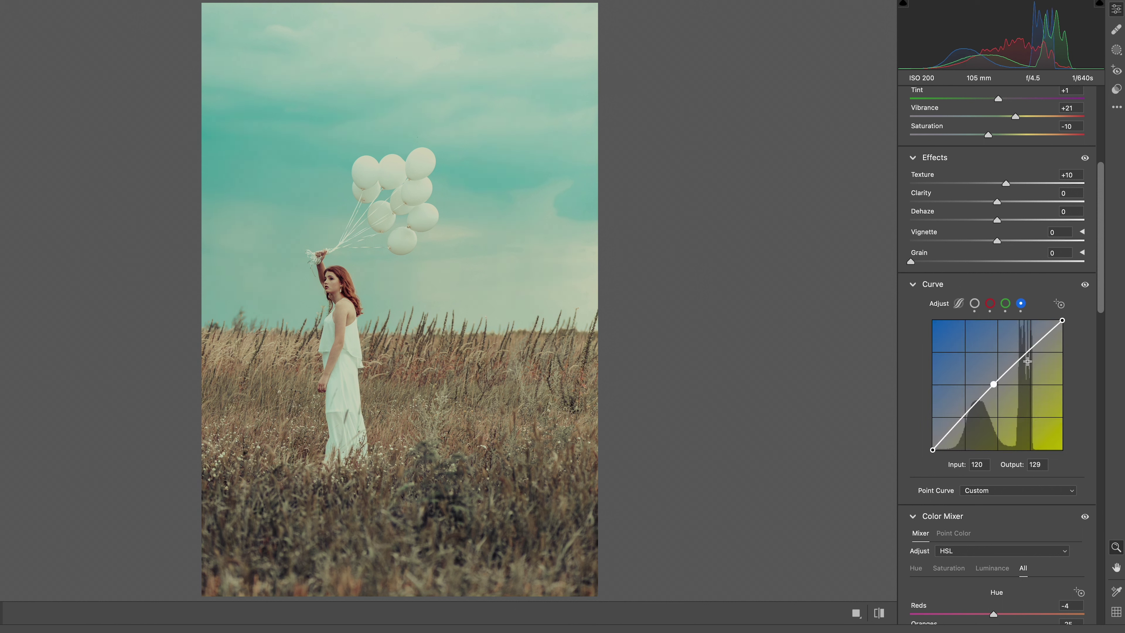
{"action": "left_click", "coordinate": [1029, 357]}
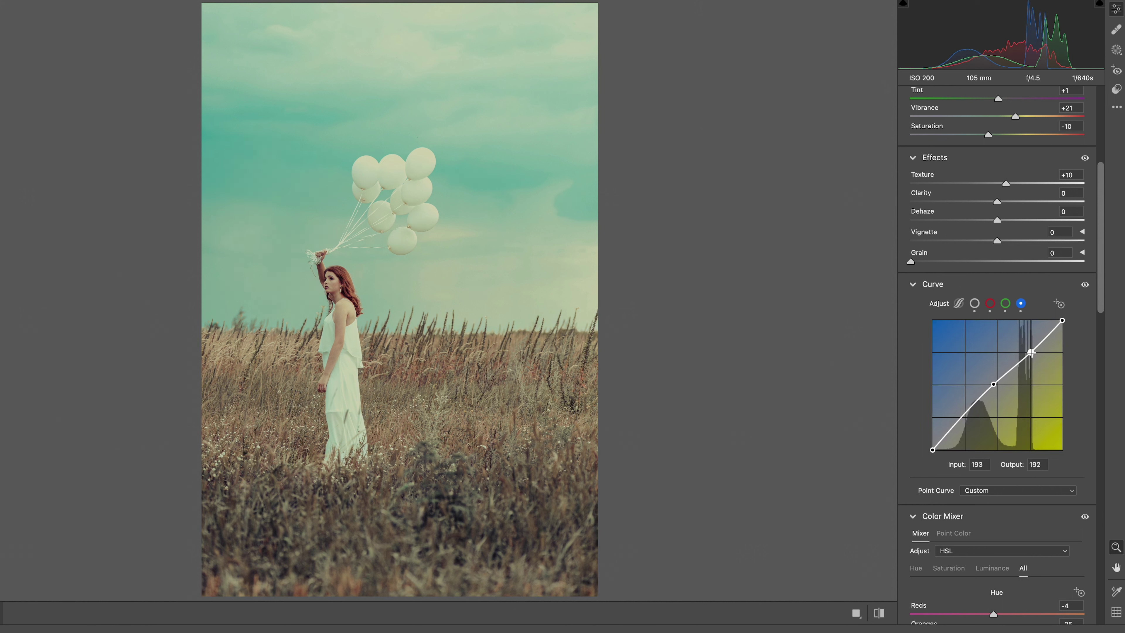
{"action": "left_click_drag", "start_coordinate": [1029, 358], "coordinate": [1027, 344]}
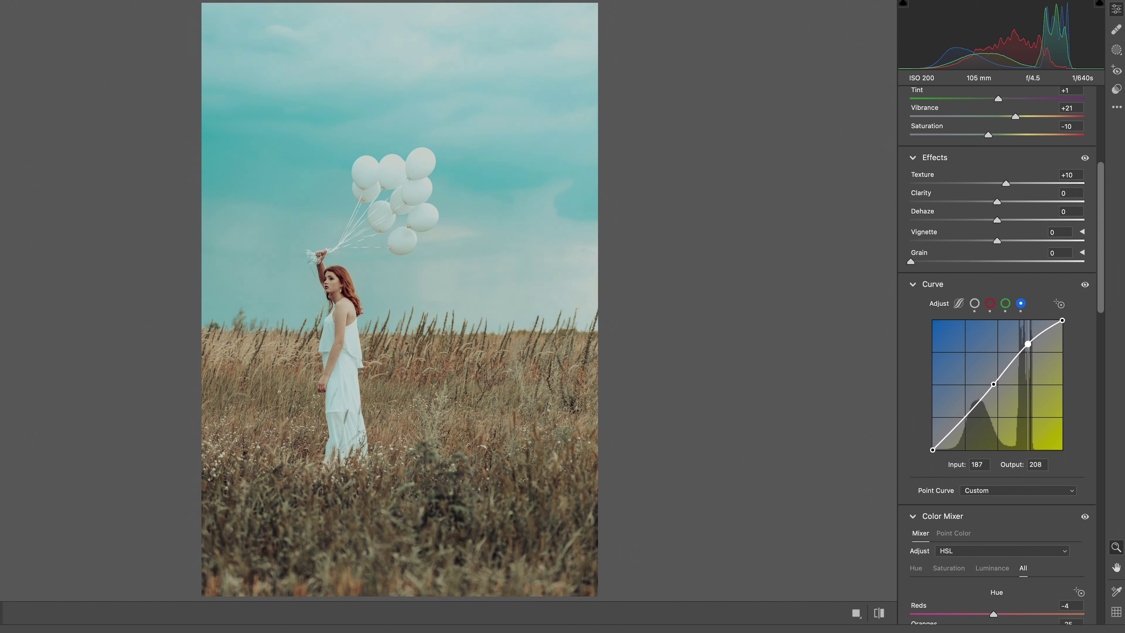
{"action": "left_click_drag", "start_coordinate": [994, 384], "coordinate": [997, 376]}
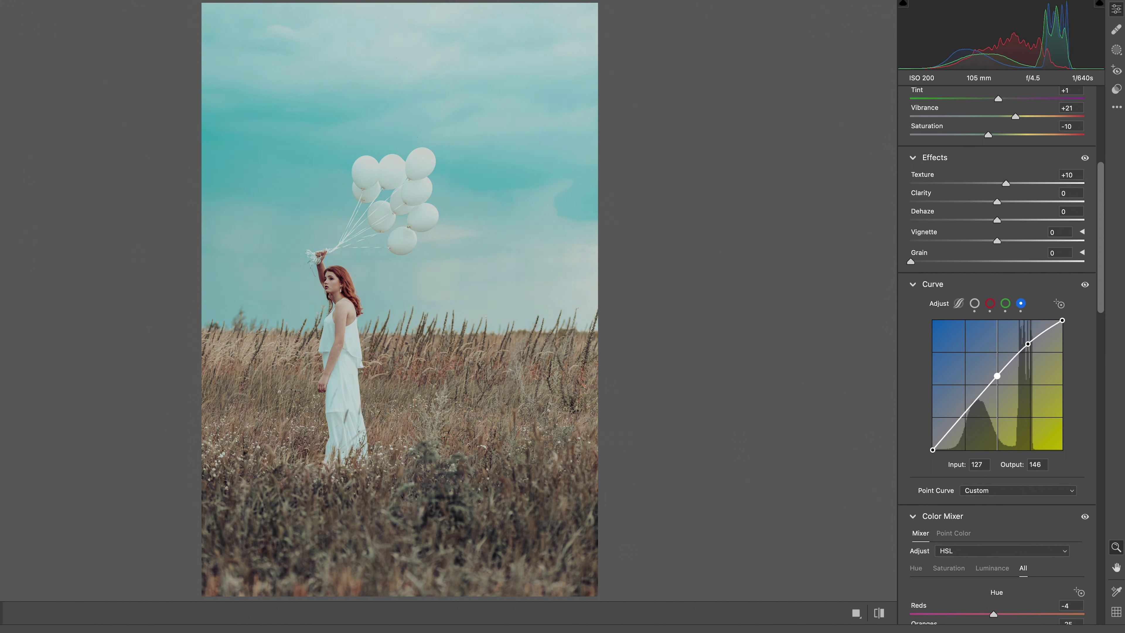
{"action": "left_click", "coordinate": [964, 411]}
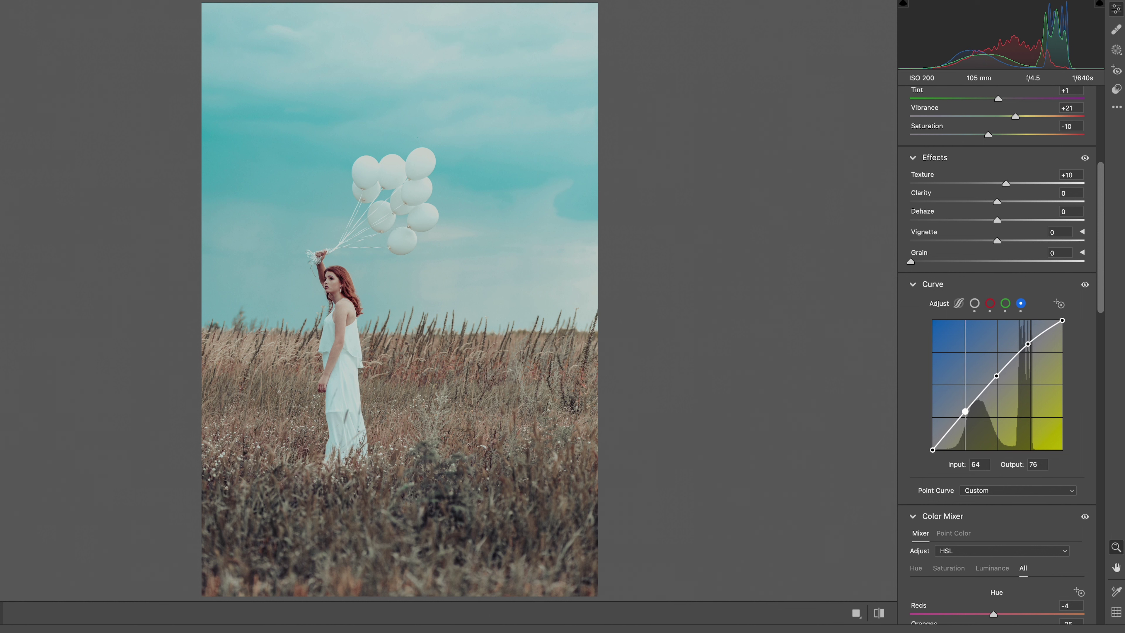
{"action": "left_click_drag", "start_coordinate": [964, 412], "coordinate": [967, 414]}
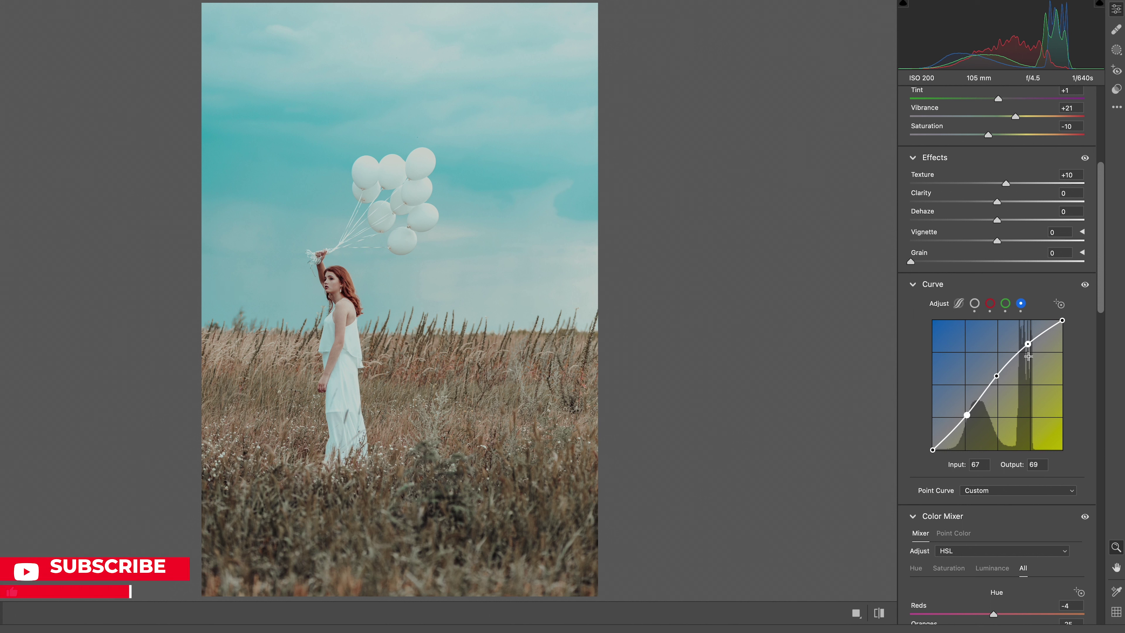
{"action": "left_click_drag", "start_coordinate": [996, 376], "coordinate": [997, 377]}
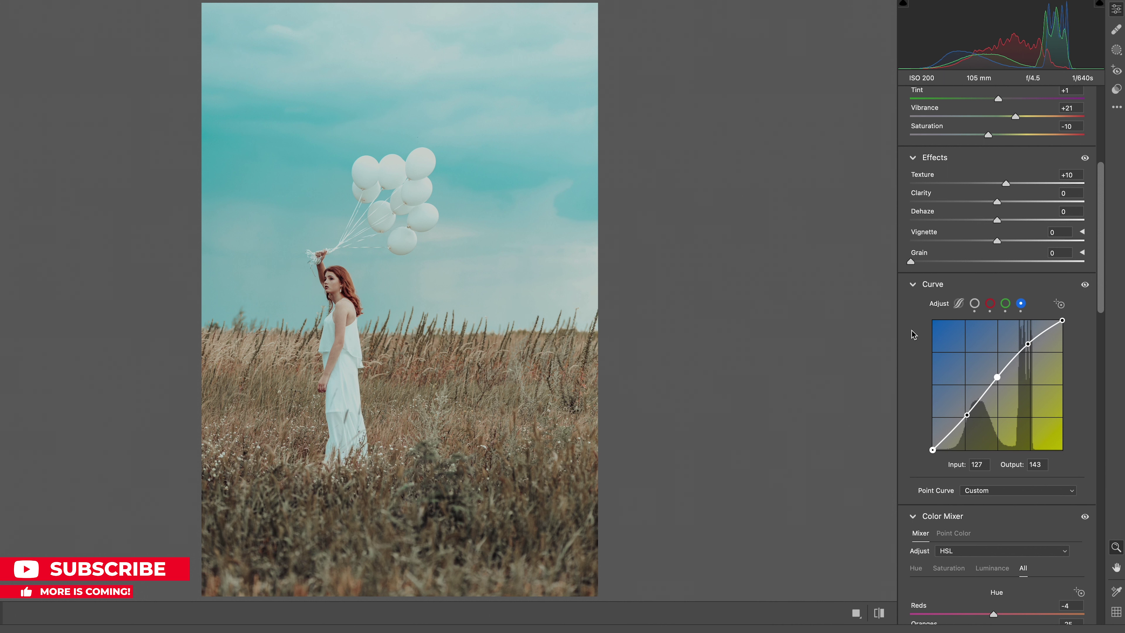
- Collapse all the edit panels and compare the graded photo with its before view
{"action": "right_click", "coordinate": [908, 310]}
{"action": "left_click", "coordinate": [939, 425]}
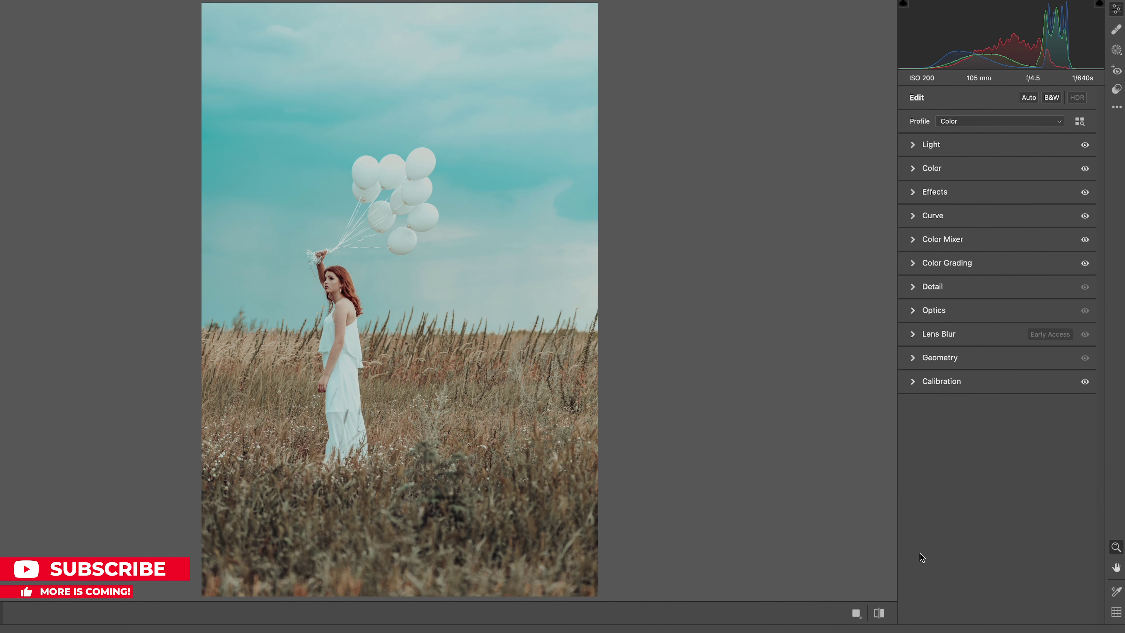
{"action": "left_click", "coordinate": [879, 613]}
{"action": "left_click", "coordinate": [879, 613]}
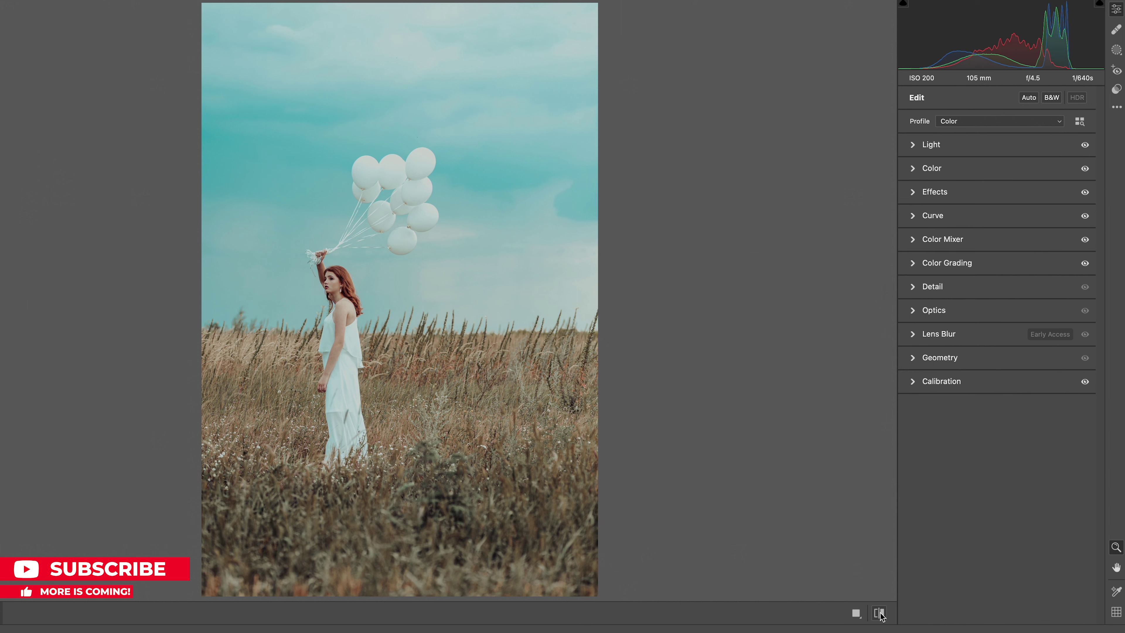